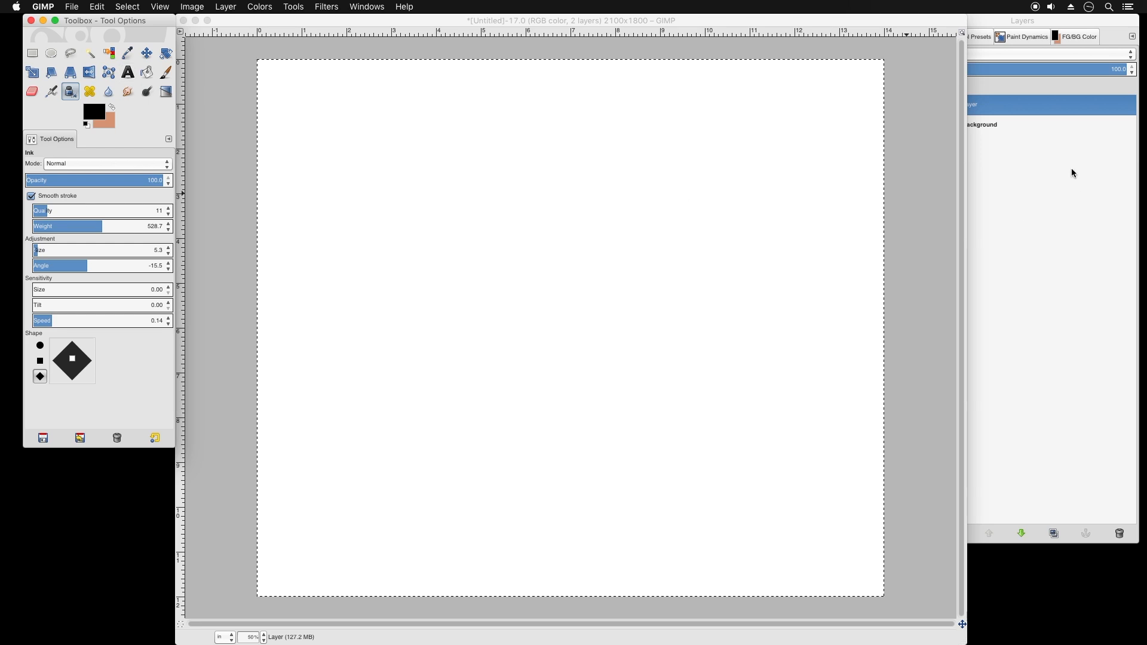
Ink an eye near the canvas centre with a curved lid, round iris and small highlight, and fill the iris black.
left_click(476, 22)
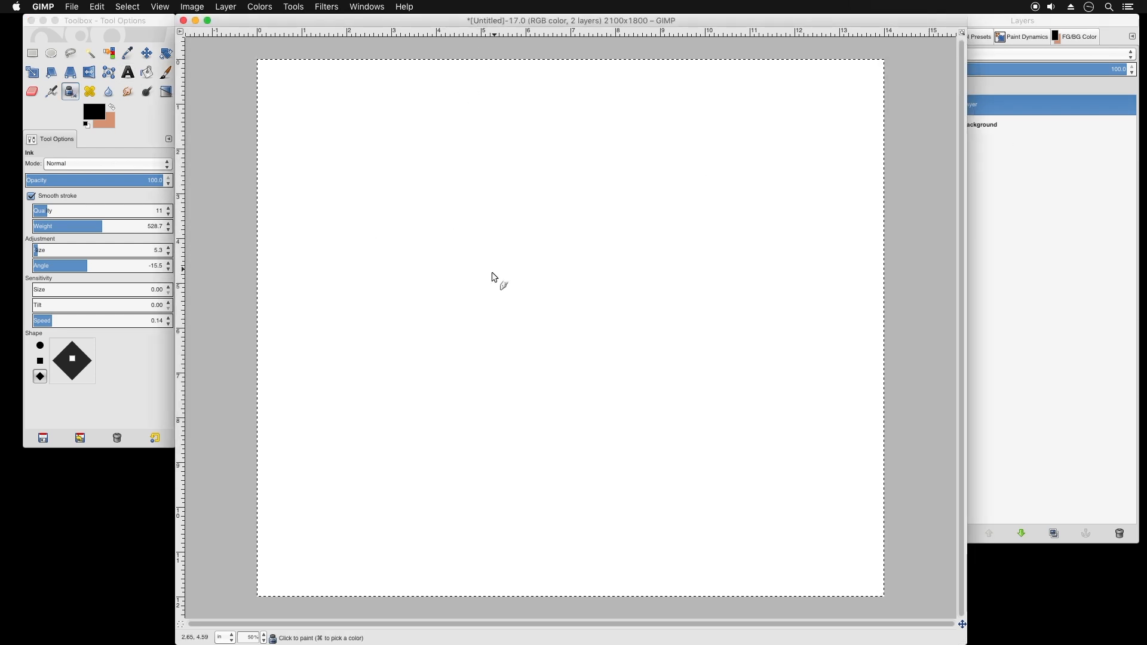
mouse_move(492, 292)
left_mouse_down()
mouse_move(526, 277)
mouse_move(538, 303)
left_mouse_up()
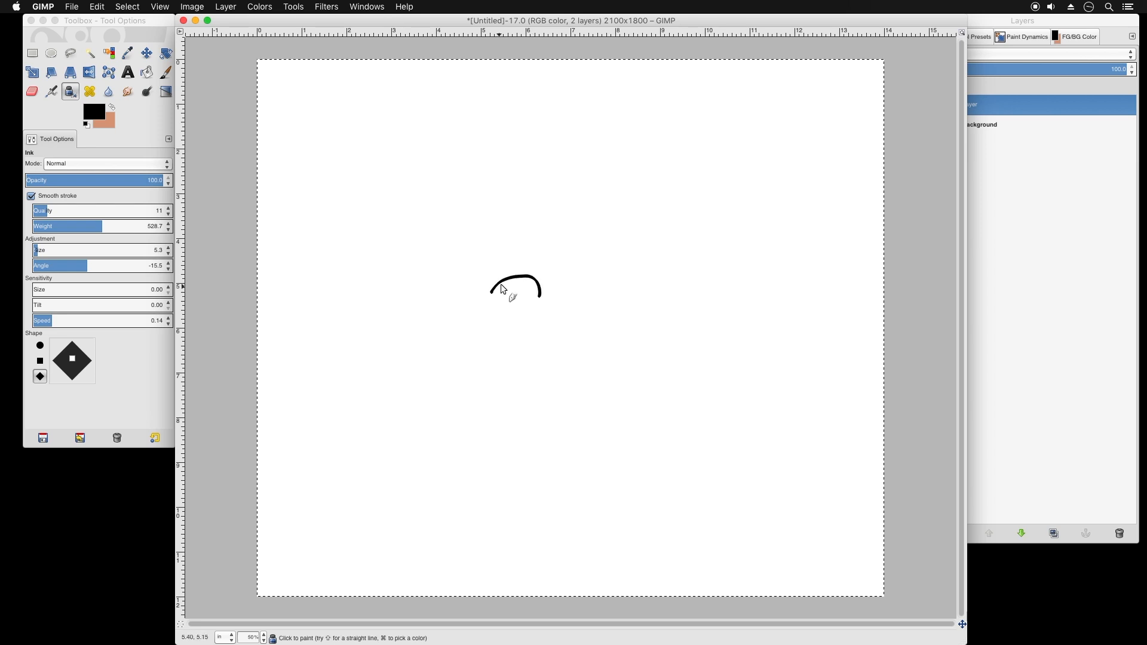
mouse_move(503, 298)
left_mouse_down()
mouse_move(525, 307)
mouse_move(522, 276)
left_mouse_up()
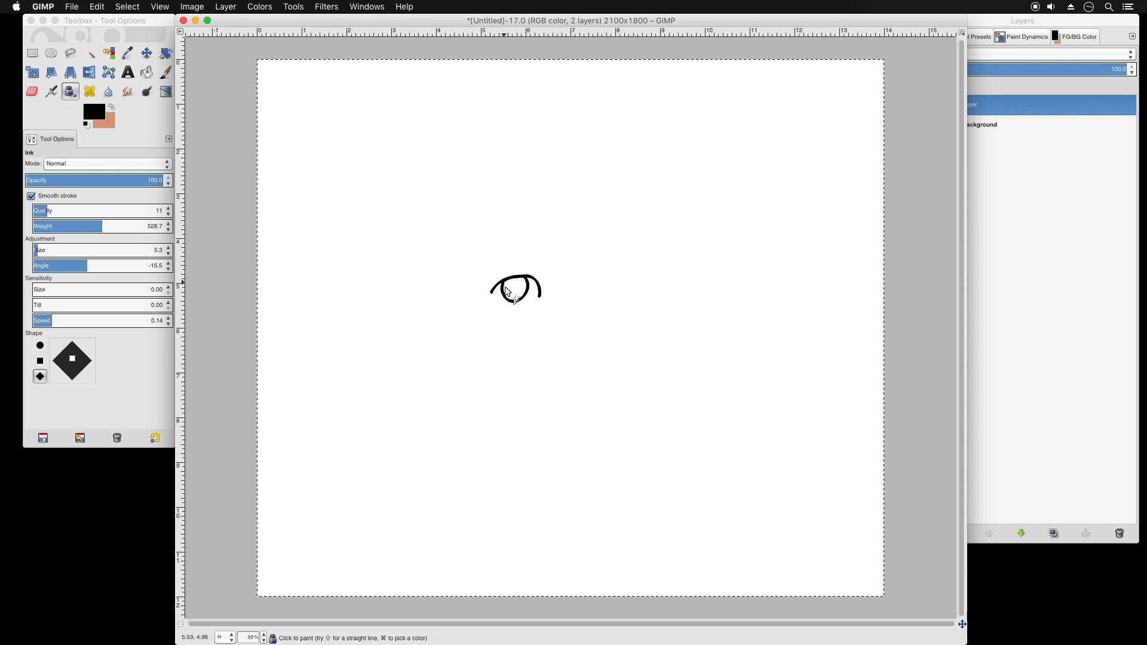
left_click_drag(518, 287, 517, 284)
left_click(147, 73)
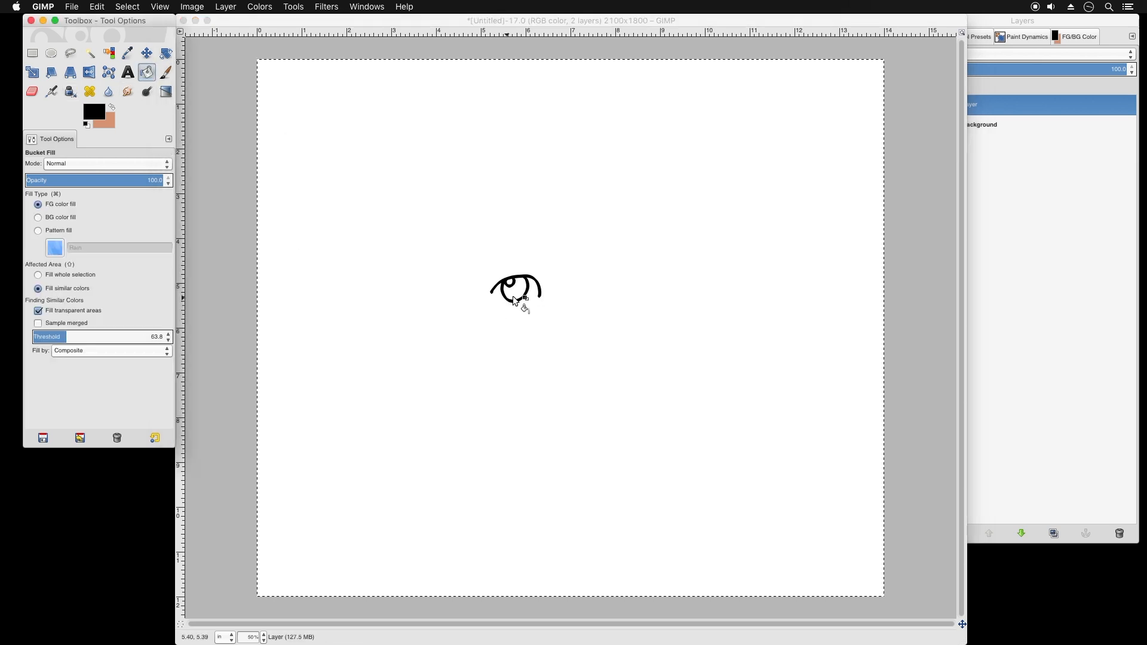
left_click(514, 294)
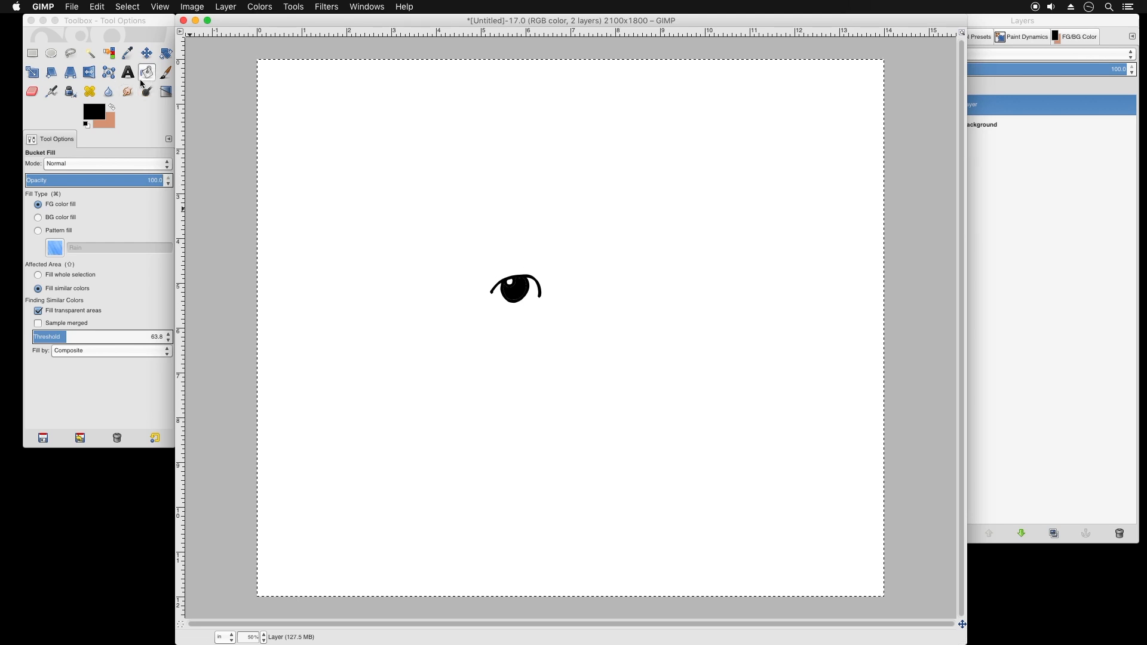
Ink a wavy eyebrow above the eye.
left_click(72, 93)
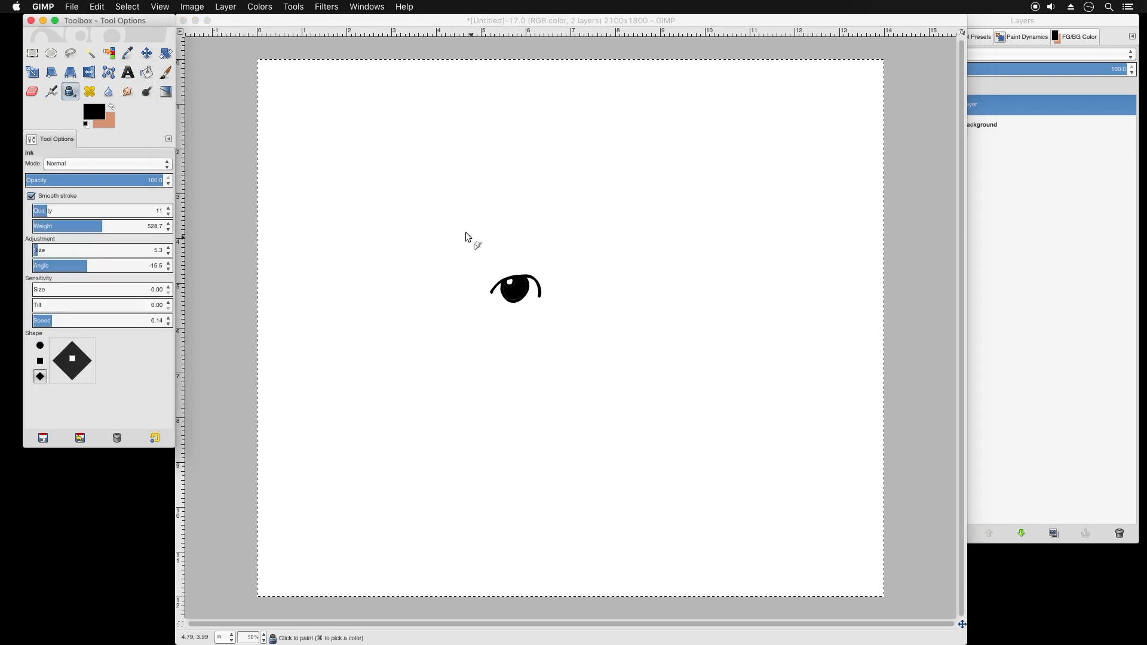
left_click(496, 266)
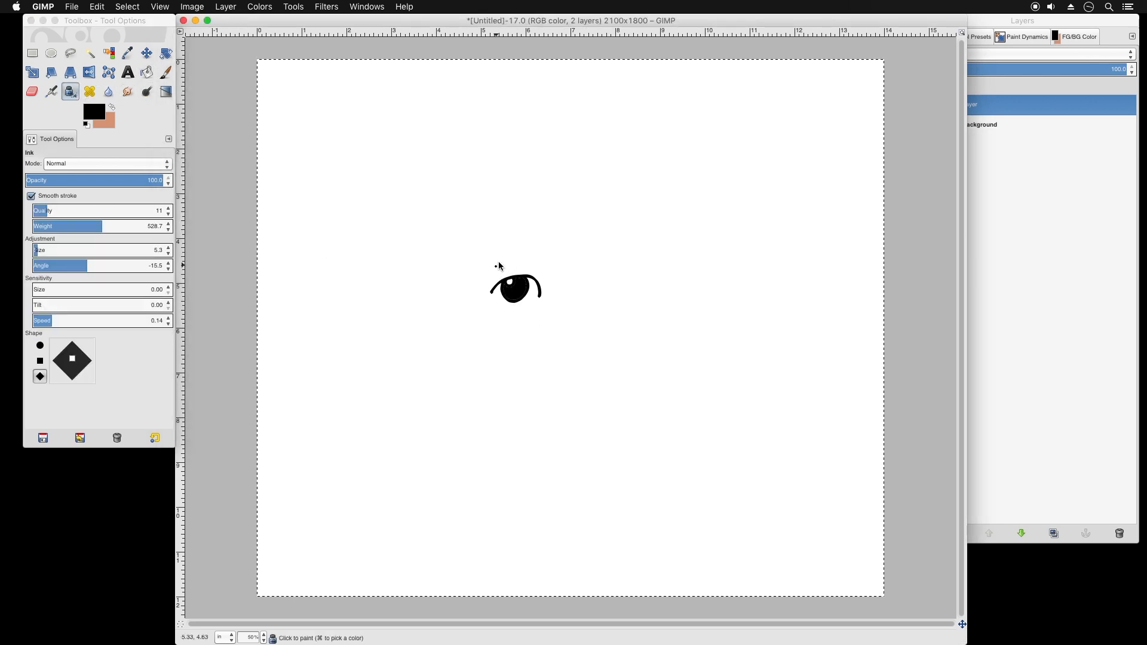
left_click_drag(496, 266, 512, 250)
left_click_drag(545, 270, 544, 273)
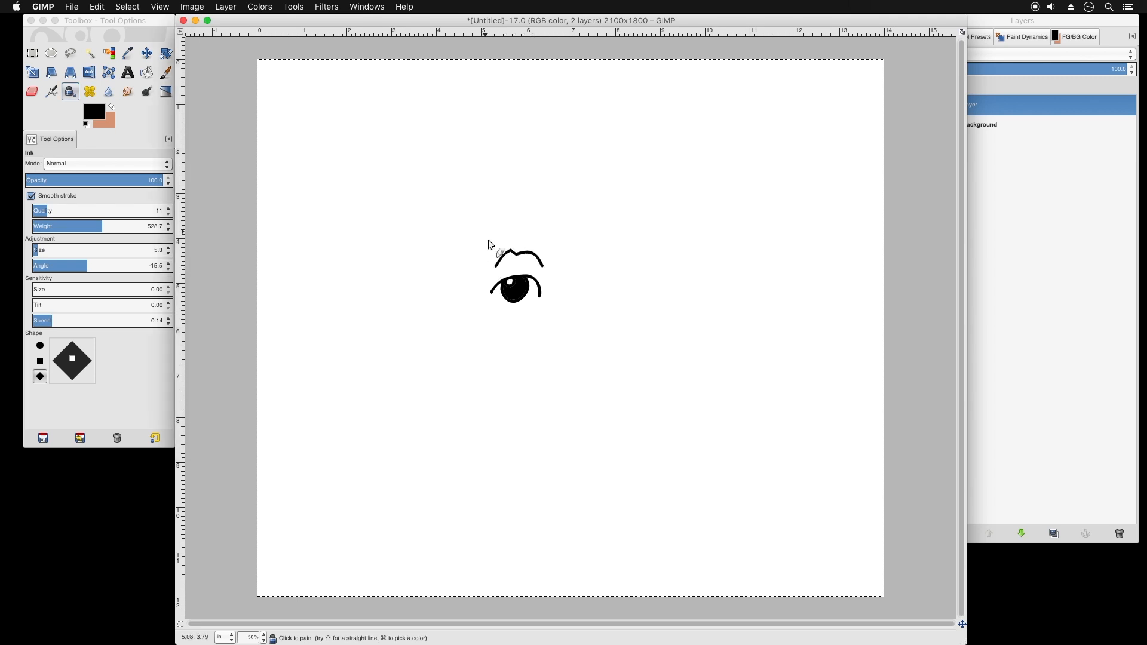
Ink the pig's hair tuft, forehead and rounded snout outline, continuing into a smiling mouth with a curled corner.
mouse_move(475, 230)
left_mouse_down()
mouse_move(458, 222)
mouse_move(458, 238)
mouse_move(429, 239)
mouse_move(451, 248)
mouse_move(436, 270)
left_mouse_up()
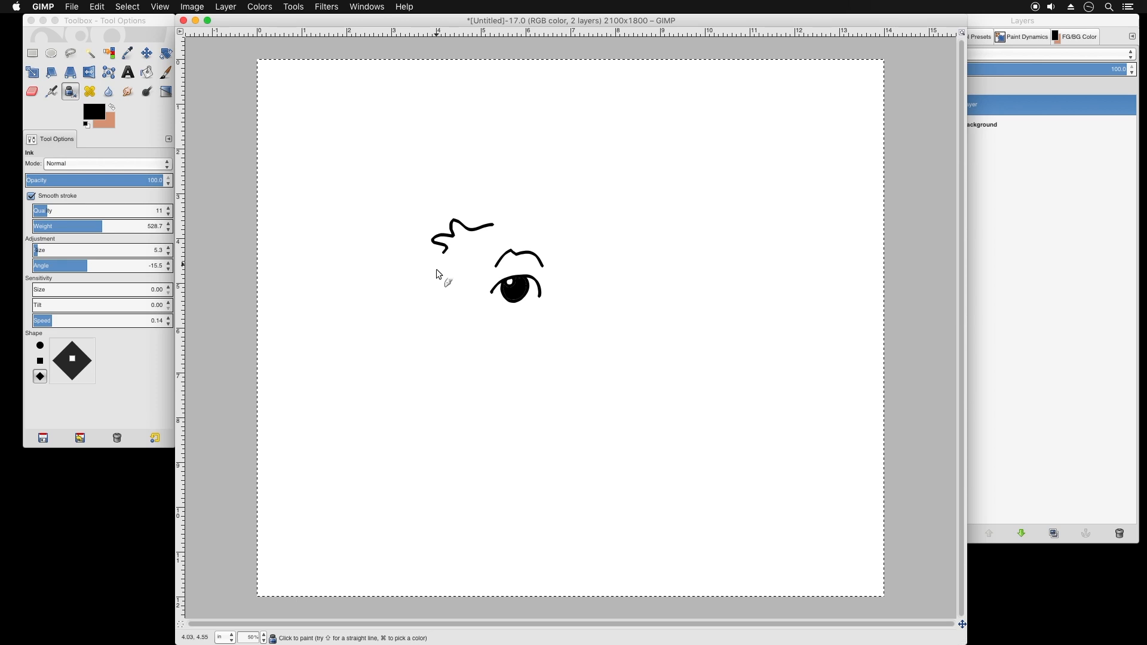
left_click(439, 308)
mouse_move(442, 318)
left_mouse_down()
mouse_move(411, 318)
mouse_move(403, 340)
left_mouse_up()
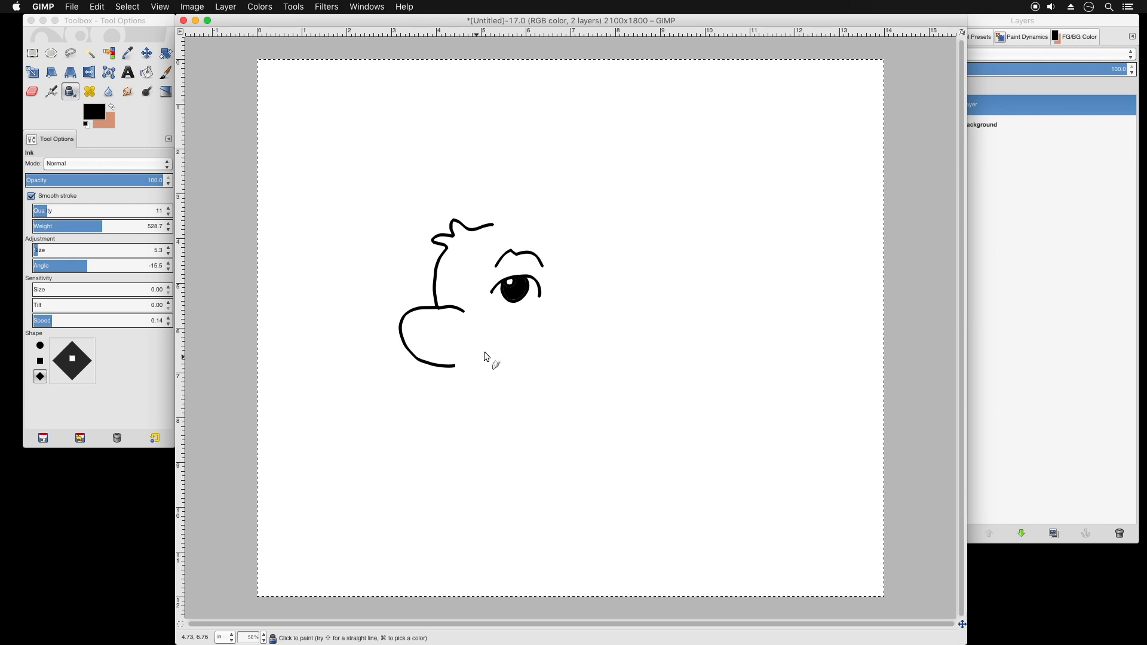
left_click_drag(500, 347, 504, 345)
Ink the curved inner edge of the snout disc and add two short curved nostrils inside it.
left_click(69, 89)
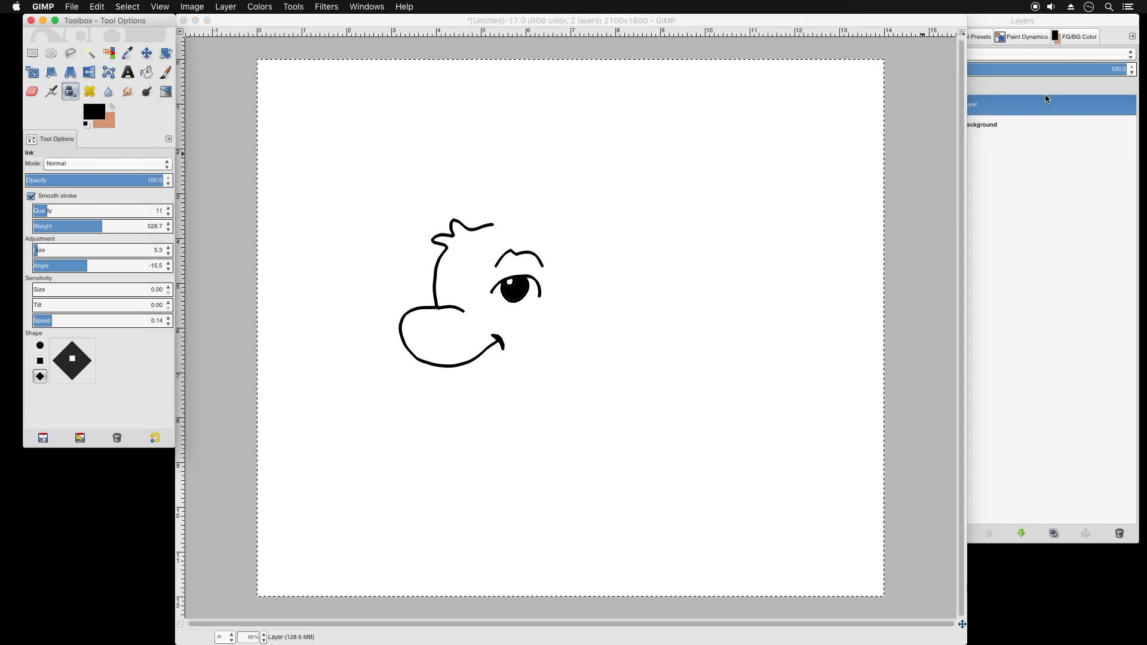
left_click(427, 314)
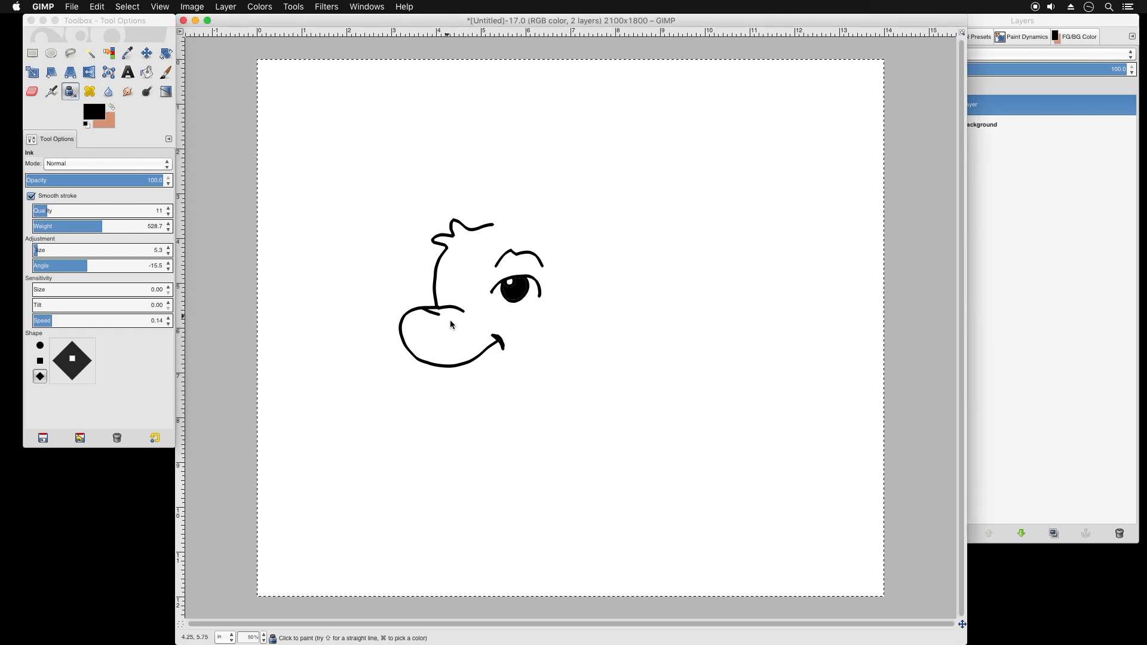
left_click_drag(454, 328, 448, 358)
left_click(435, 330)
left_click_drag(435, 331, 436, 347)
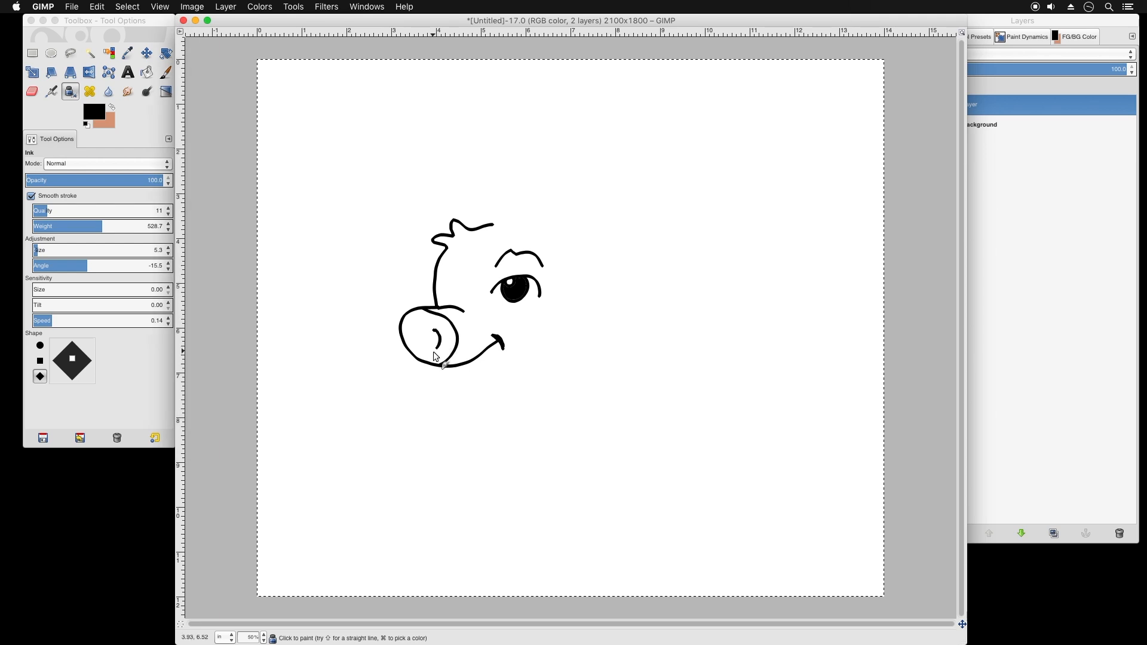
left_click(411, 323)
Extend the top of the head into a large folded near ear, with an inner fold line and short crease at its base.
mouse_move(504, 224)
left_mouse_down()
mouse_move(548, 228)
mouse_move(561, 192)
mouse_move(625, 201)
mouse_move(630, 214)
left_mouse_up()
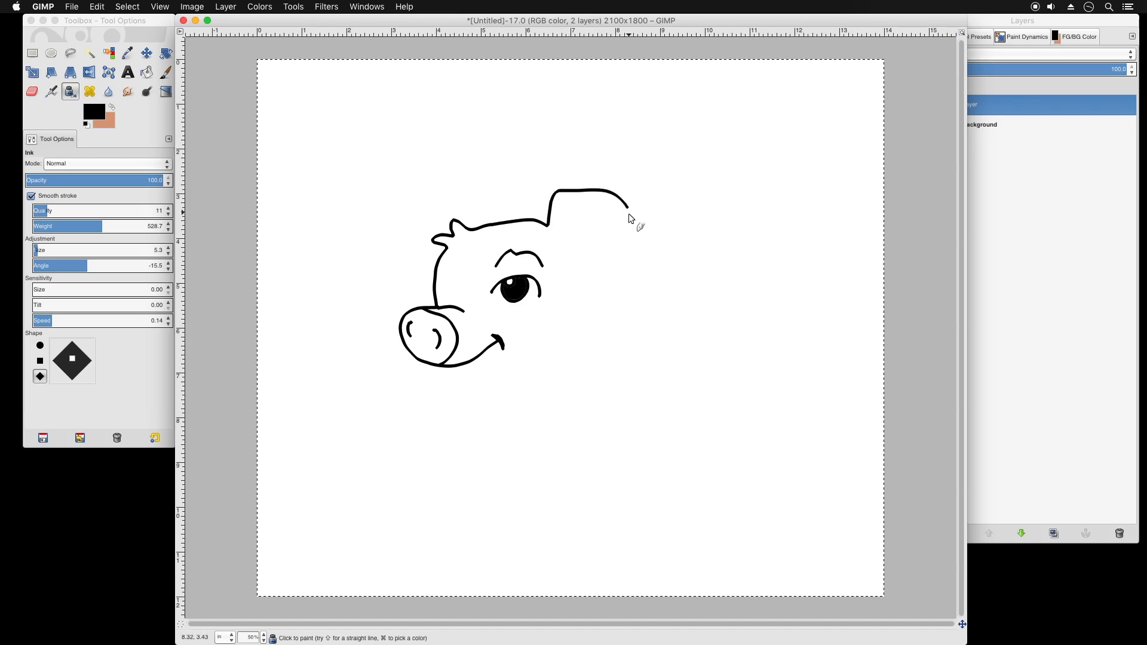
left_click_drag(615, 276, 564, 226)
left_click_drag(586, 274, 589, 271)
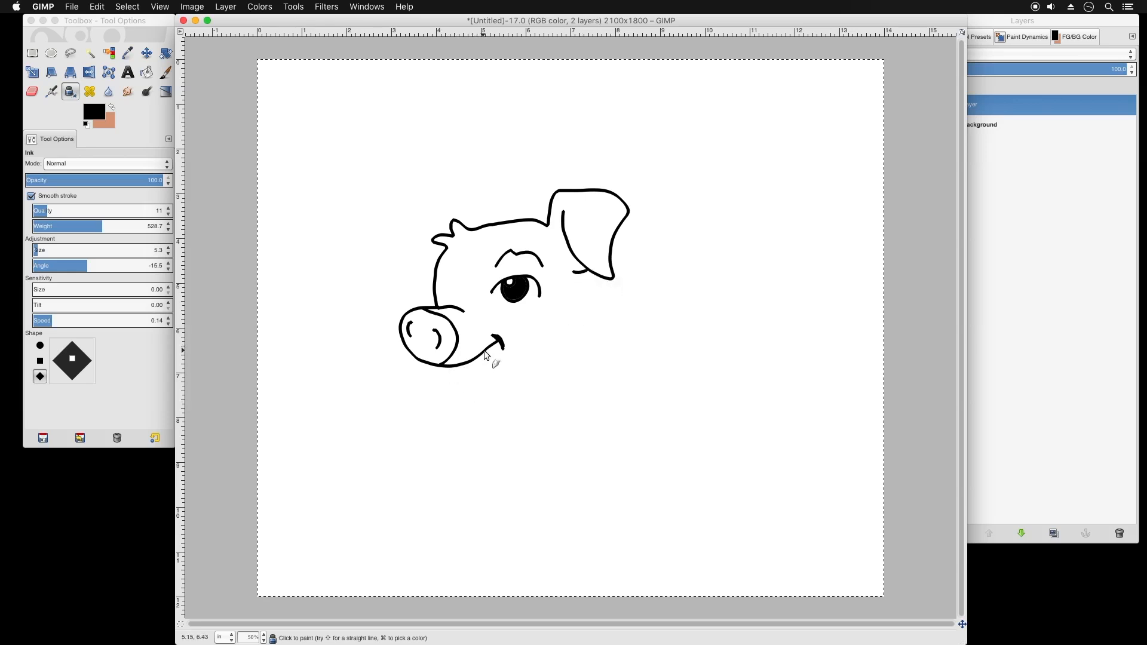
Ink the open mouth's lower edge, the lower lip and the jawline curving back toward the cheek.
left_click_drag(503, 350, 471, 373)
mouse_move(471, 374)
left_mouse_down()
mouse_move(459, 380)
mouse_move(462, 368)
left_mouse_up()
left_click_drag(452, 370, 447, 383)
mouse_move(483, 394)
left_mouse_down()
mouse_move(505, 381)
mouse_move(487, 394)
mouse_move(500, 397)
left_mouse_up()
left_click_drag(562, 372, 568, 364)
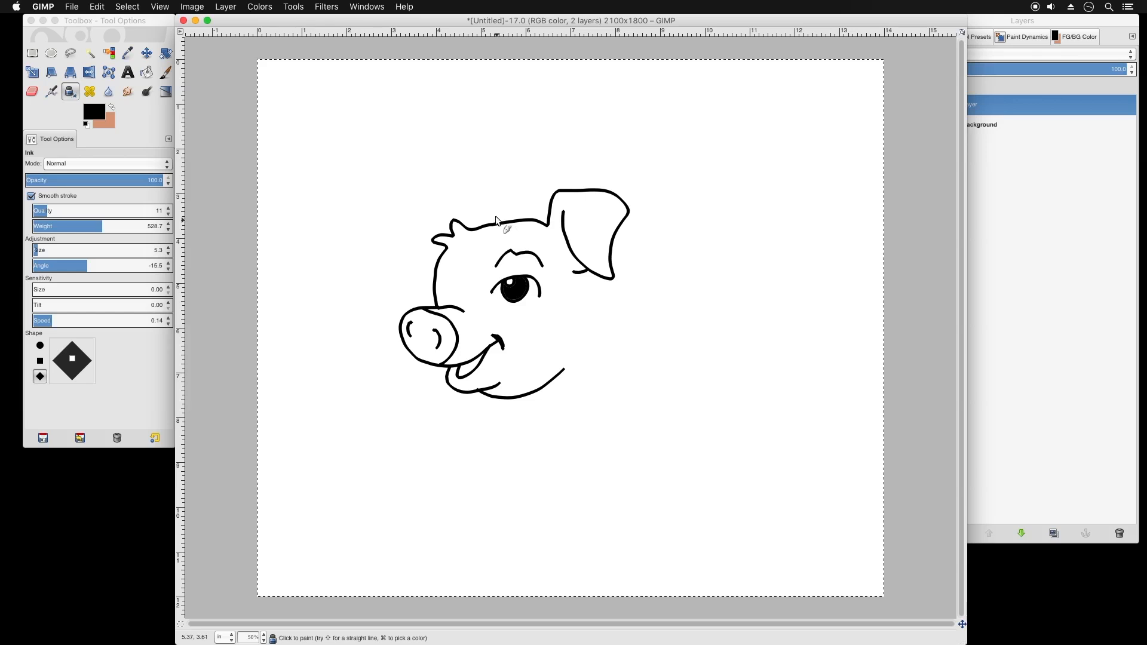
mouse_move(495, 207)
left_mouse_down()
mouse_move(478, 190)
mouse_move(435, 202)
mouse_move(429, 263)
mouse_move(440, 263)
left_mouse_up()
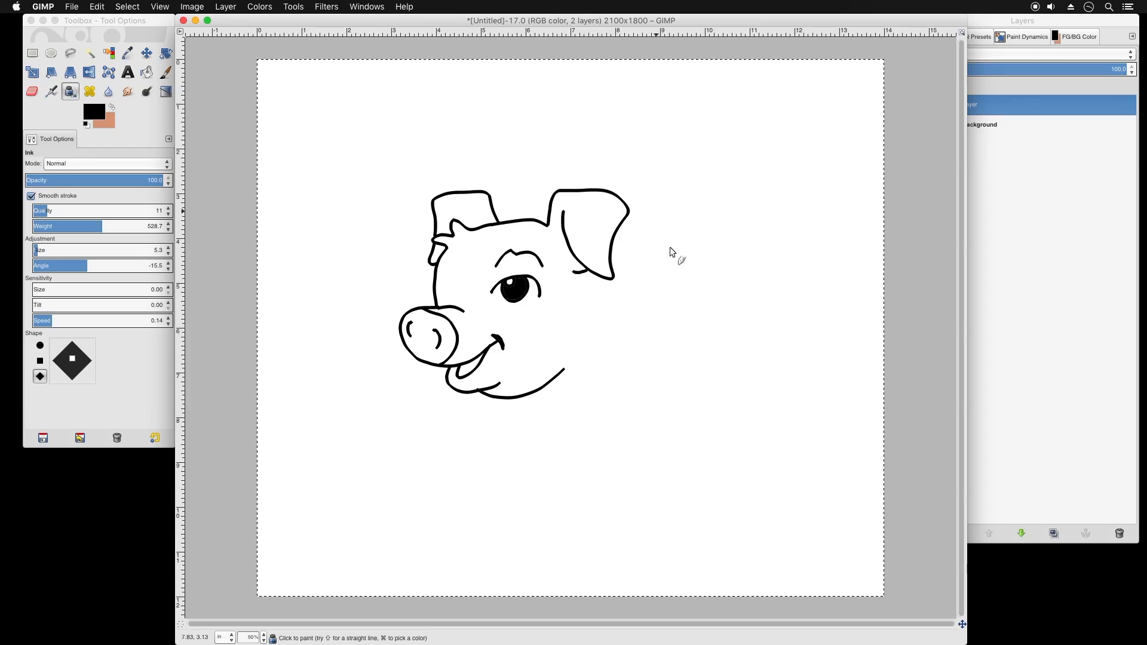
left_click(97, 7)
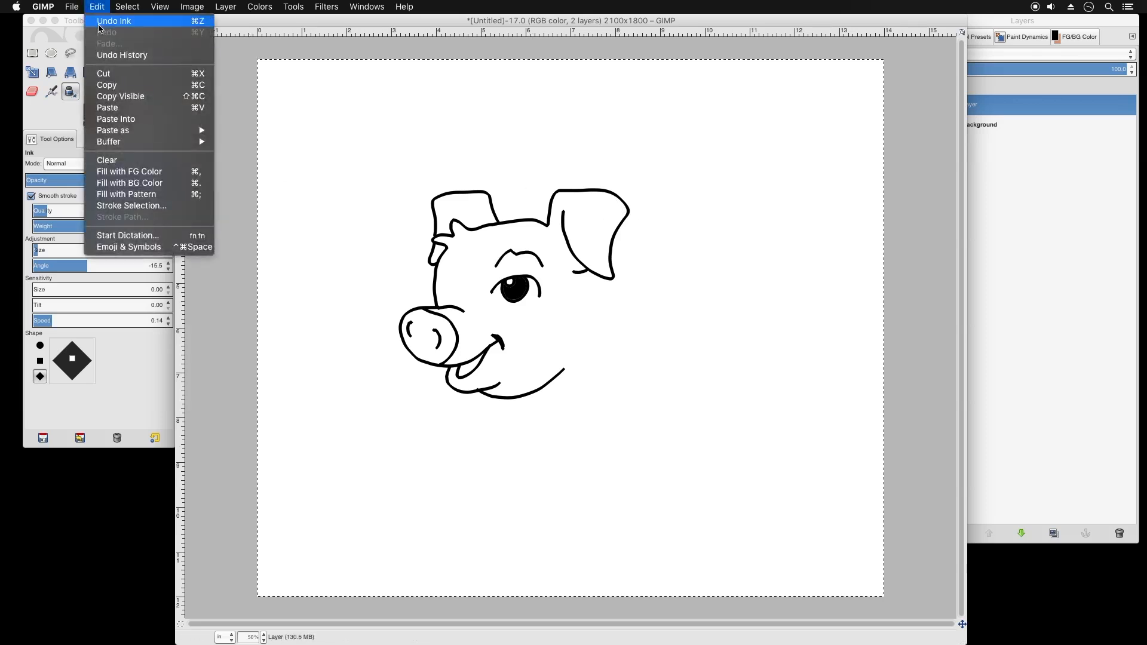
left_click(101, 22)
left_click(97, 7)
left_click(101, 21)
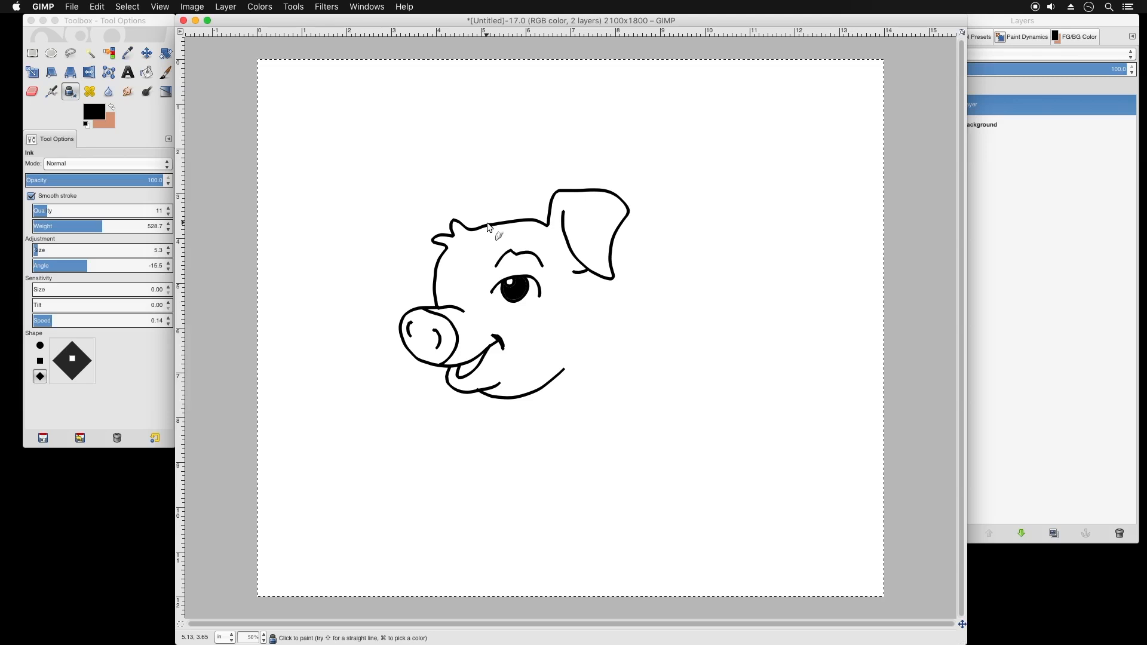
Ink a pointed, drooping far ear behind the hair tuft, darken part of the mouth interior, and undo the stray mark on the near ear.
mouse_move(461, 204)
left_mouse_down()
mouse_move(450, 193)
mouse_move(428, 206)
mouse_move(393, 259)
left_mouse_up()
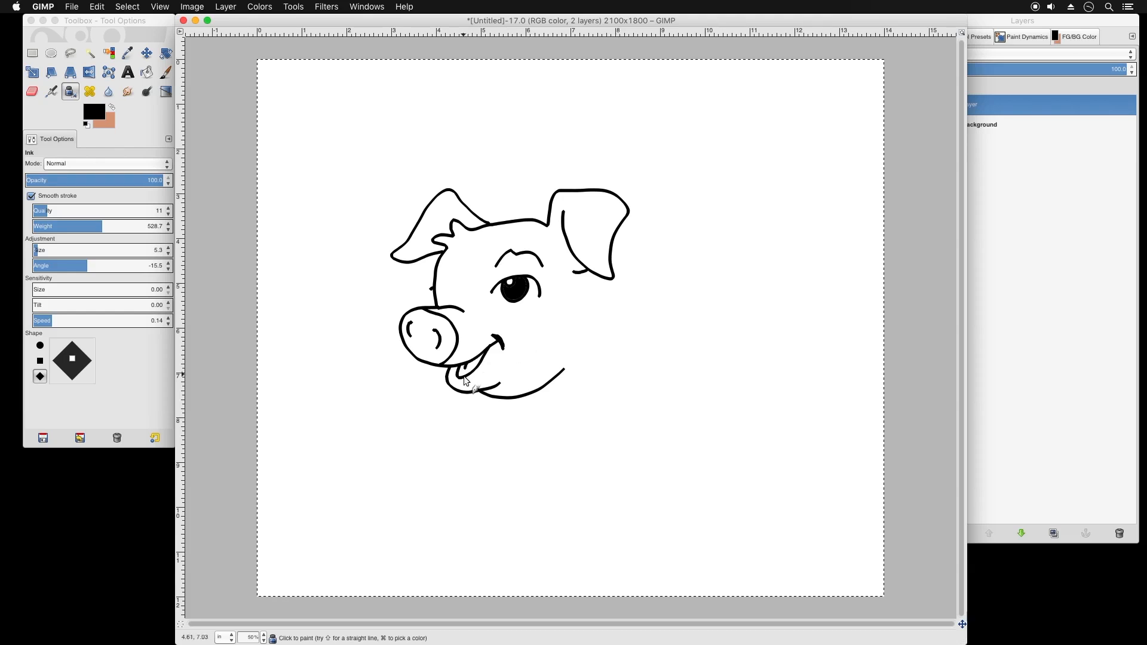
left_click_drag(464, 378, 463, 366)
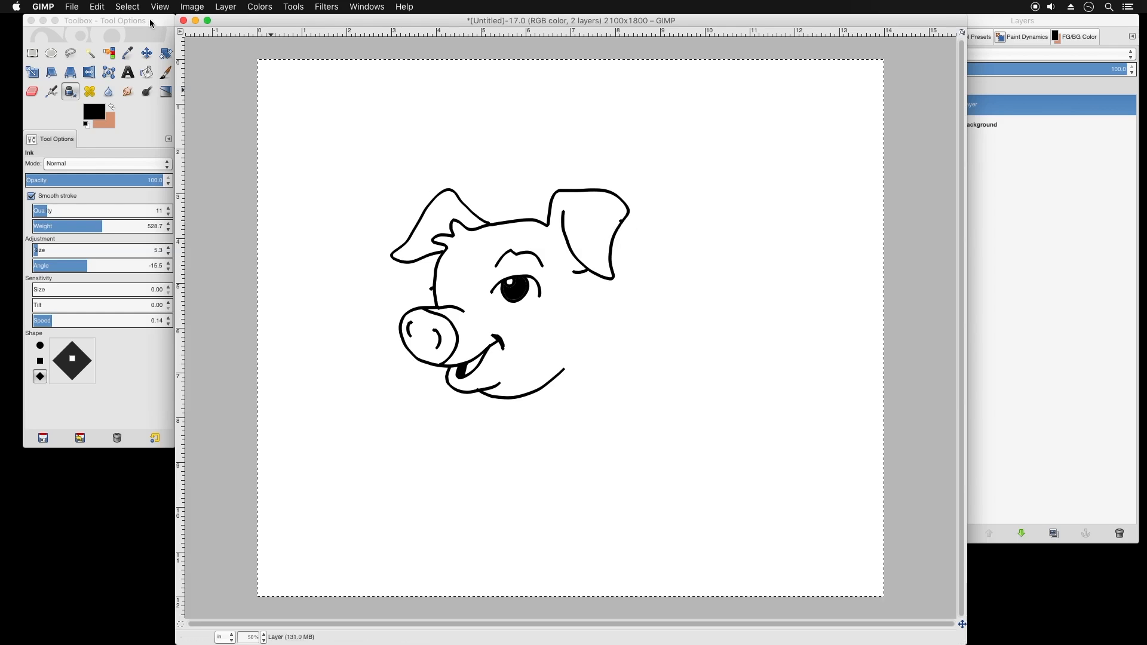
left_click(98, 7)
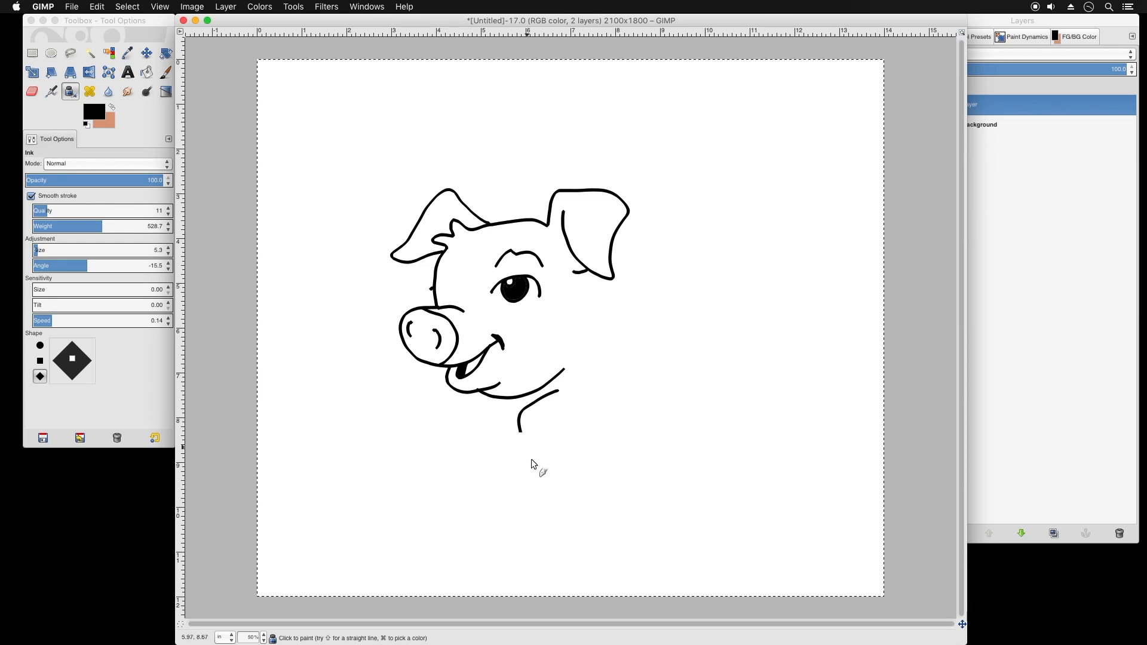
Ink both arms below the chin, each ending in a cloven hoof, with the far shoulder behind the far arm.
mouse_move(532, 460)
left_mouse_down()
mouse_move(563, 449)
mouse_move(562, 429)
left_mouse_up()
mouse_move(607, 432)
left_mouse_down()
mouse_move(614, 402)
mouse_move(598, 372)
left_mouse_up()
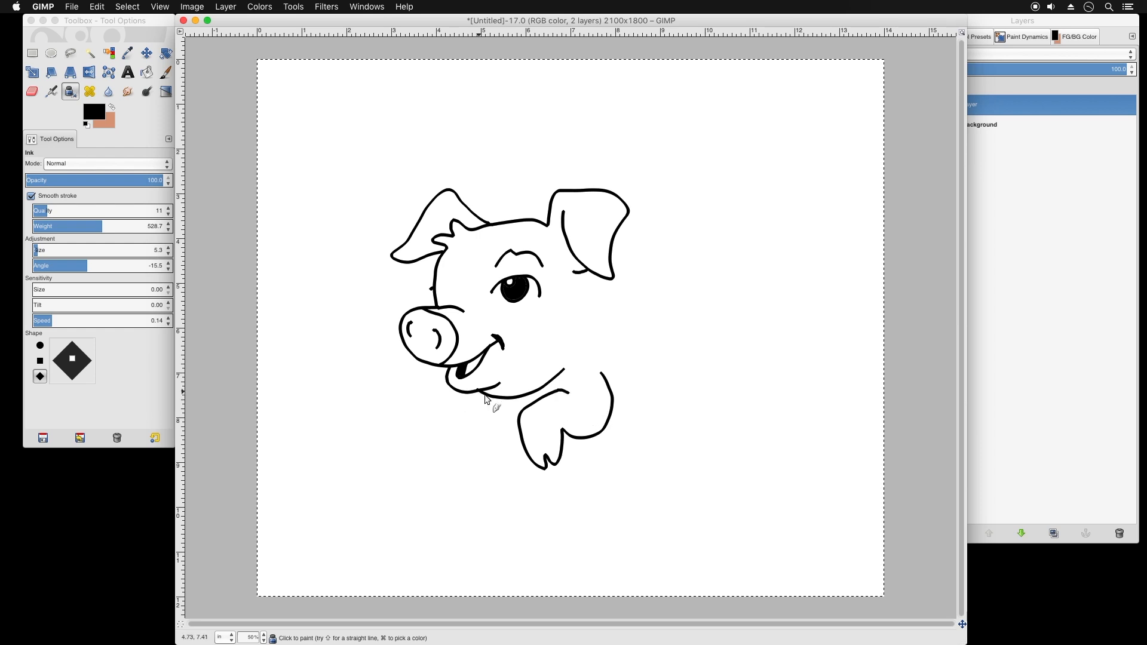
mouse_move(485, 396)
left_mouse_down()
mouse_move(480, 459)
mouse_move(474, 440)
mouse_move(459, 461)
mouse_move(456, 392)
left_mouse_up()
mouse_move(451, 389)
left_mouse_down()
mouse_move(428, 426)
mouse_move(443, 438)
left_mouse_up()
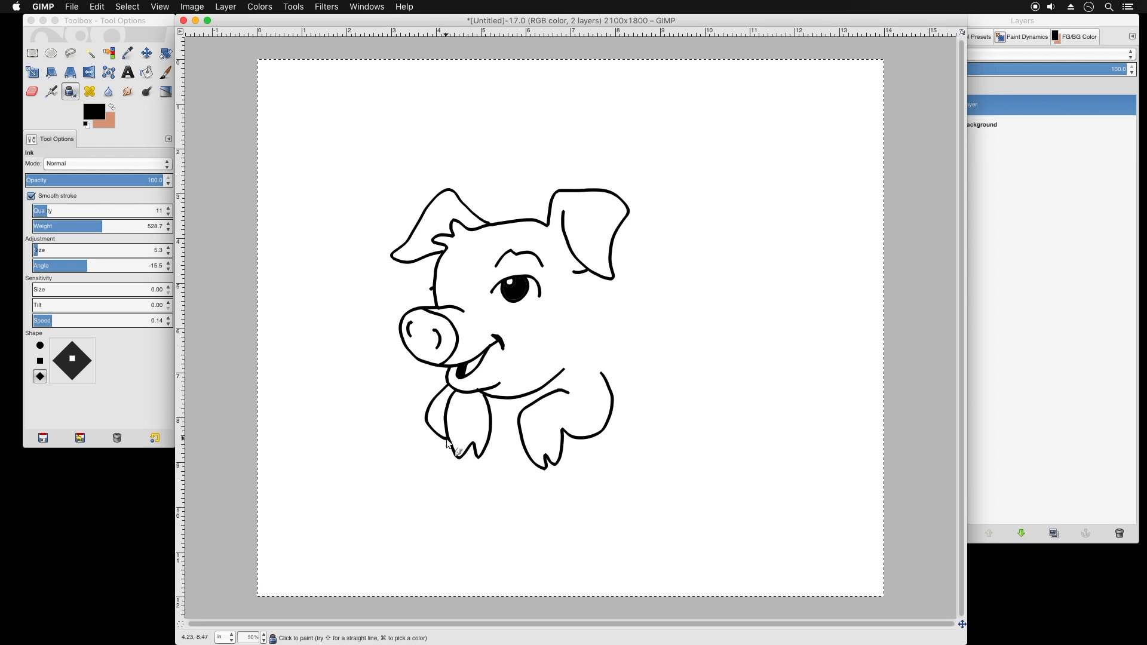
Ink the round belly, both hind legs with cloven hooves, the curved back, and the back of the head down to the shoulder.
left_click_drag(432, 514, 481, 551)
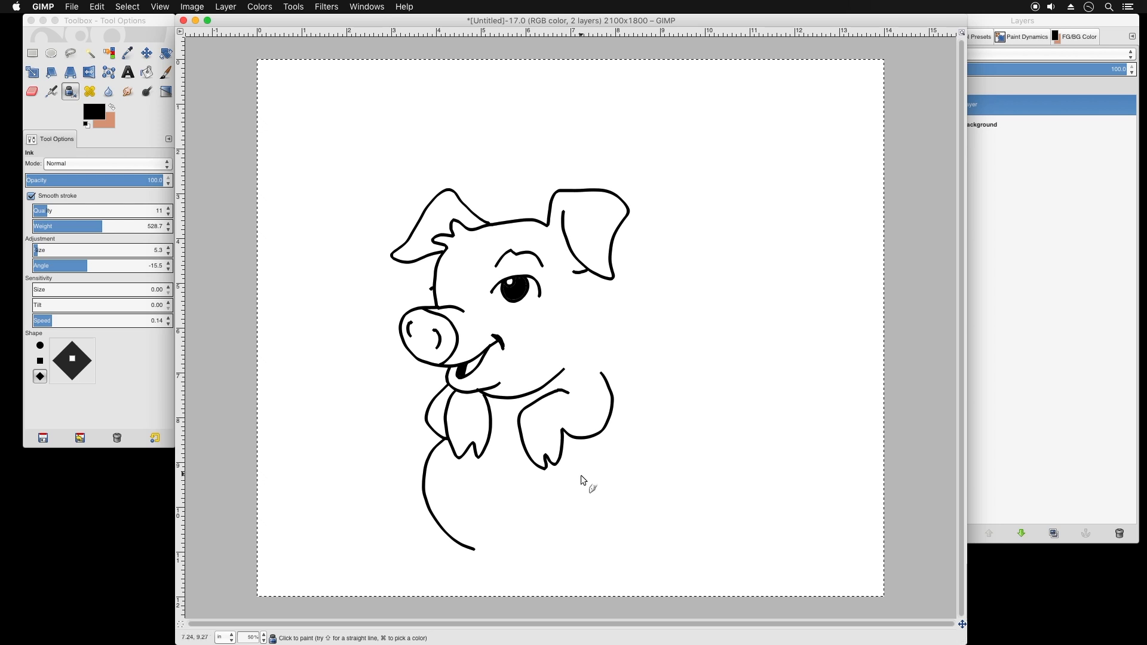
mouse_move(583, 479)
left_mouse_down()
mouse_move(527, 505)
mouse_move(538, 541)
mouse_move(482, 542)
mouse_move(476, 576)
mouse_move(494, 565)
left_mouse_up()
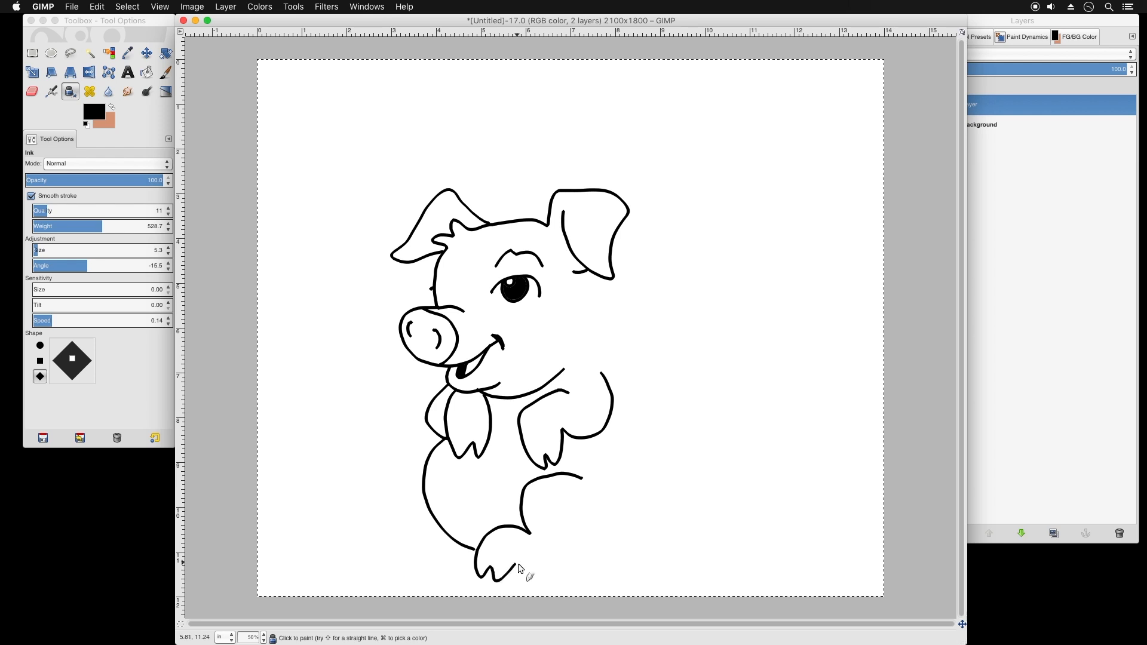
mouse_move(560, 578)
left_mouse_down()
mouse_move(620, 535)
mouse_move(644, 453)
left_mouse_up()
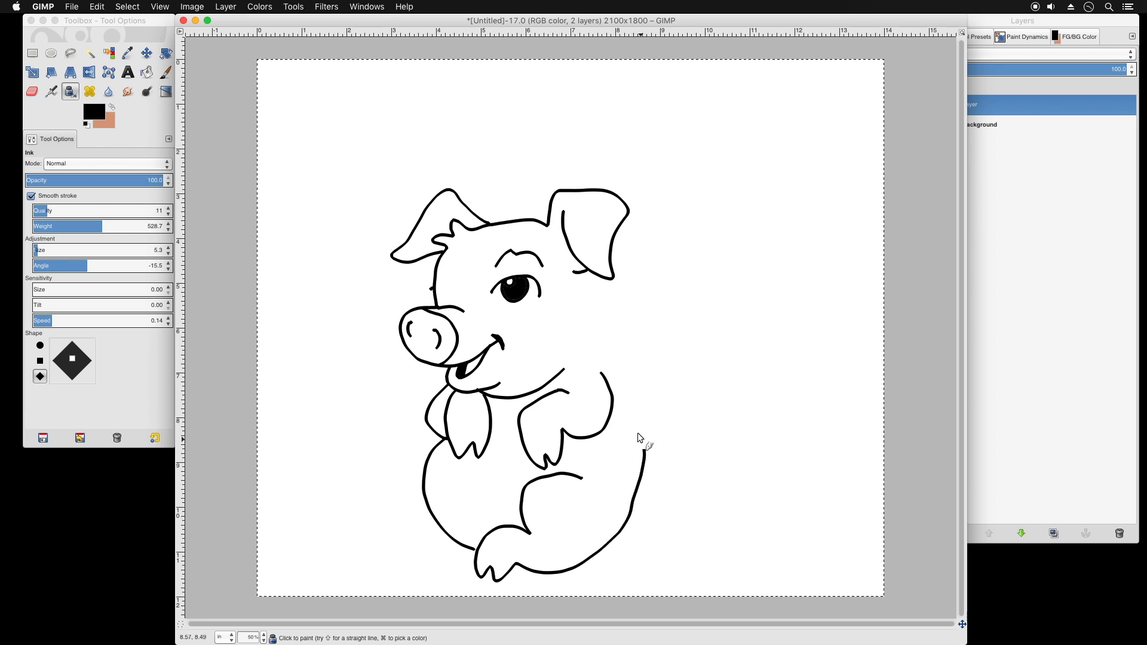
left_click_drag(625, 416, 616, 407)
mouse_move(430, 522)
left_mouse_down()
mouse_move(414, 539)
mouse_move(421, 575)
mouse_move(447, 563)
mouse_move(450, 546)
mouse_move(468, 548)
left_mouse_up()
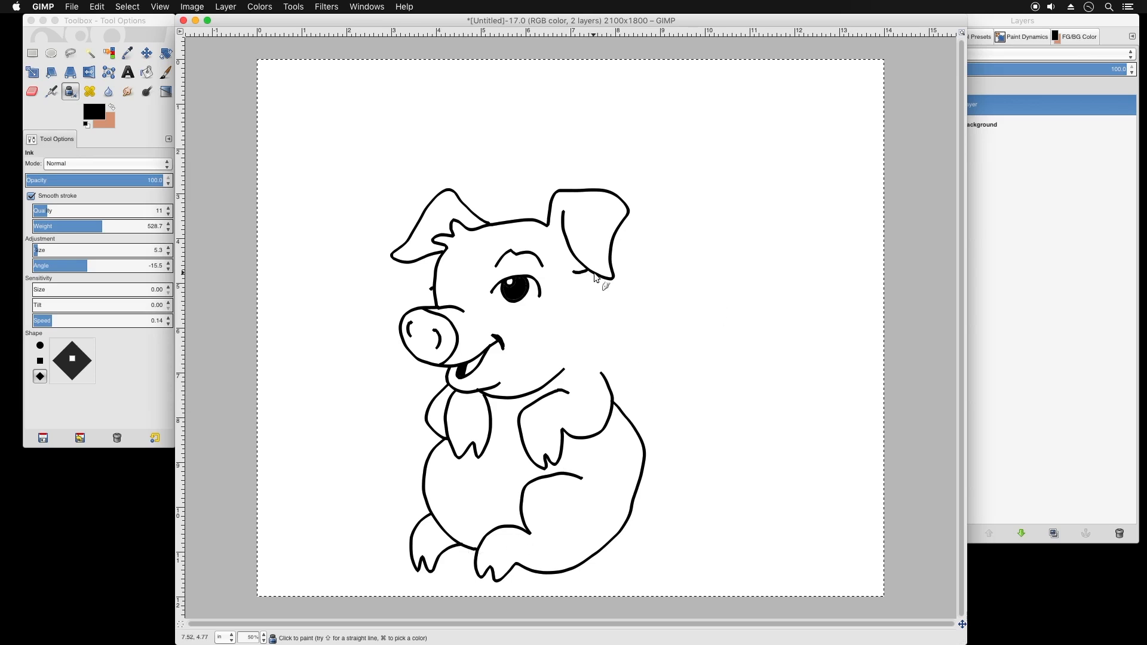
mouse_move(608, 314)
left_mouse_down()
mouse_move(585, 361)
mouse_move(609, 389)
left_mouse_up()
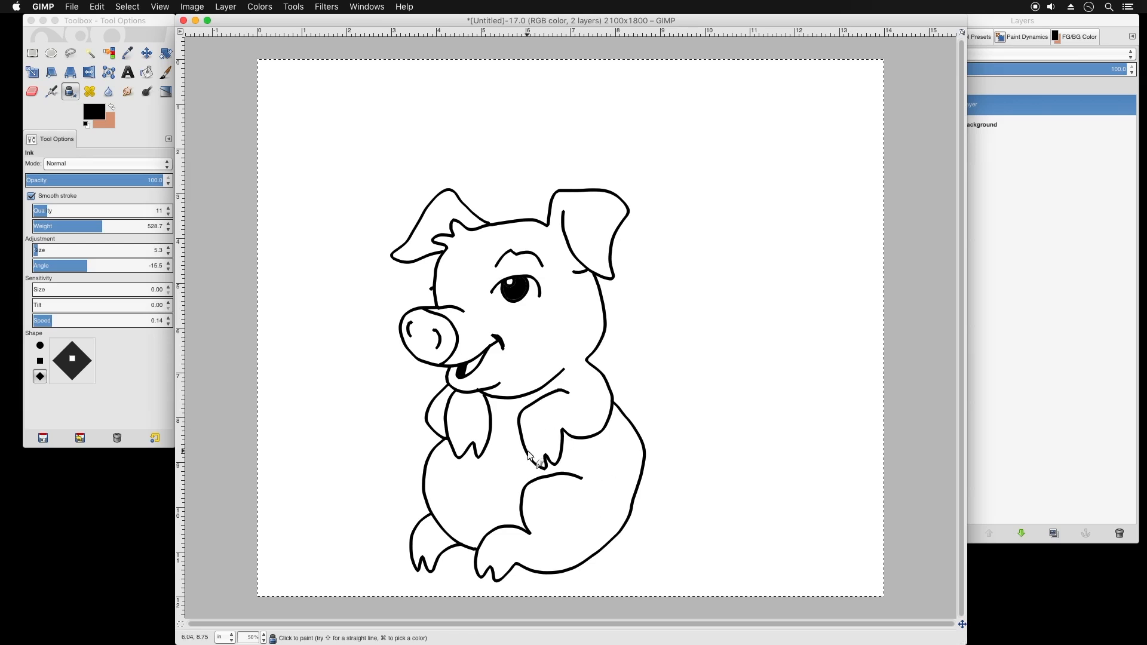
Ink dividing lines across all four hooves and add short accent lines at the thigh, shoulder and eyelashes.
left_click_drag(525, 448, 560, 443)
left_click_drag(449, 435, 484, 435)
left_click_drag(489, 562, 518, 572)
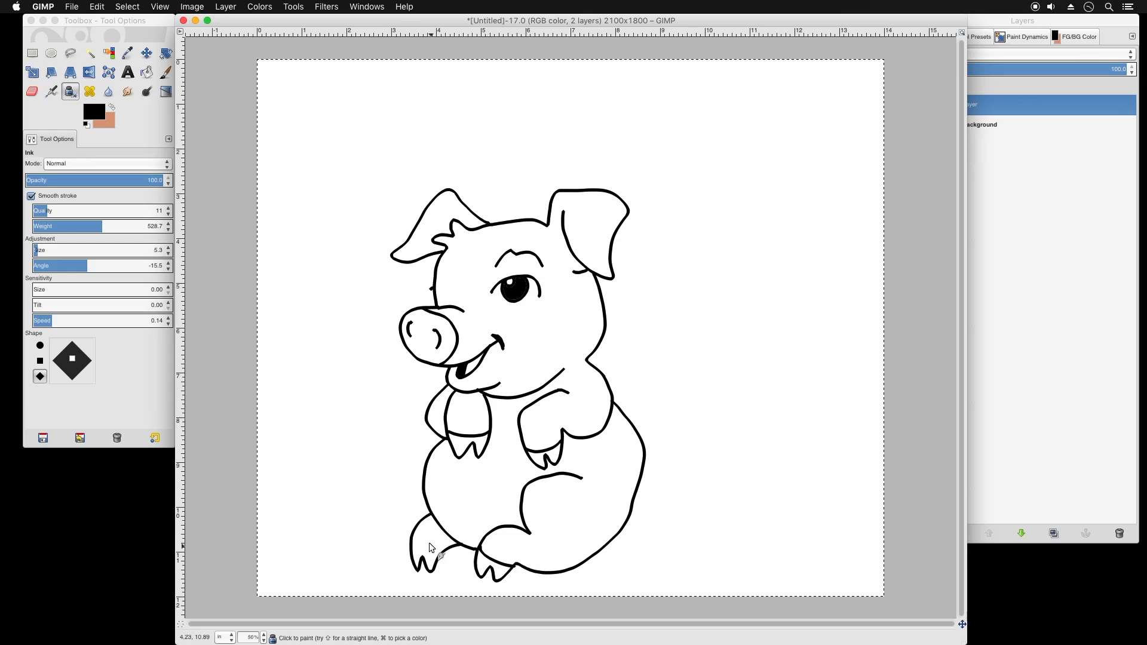
left_click_drag(414, 543, 448, 554)
left_click_drag(571, 468, 588, 464)
Swap the foreground and background colours, and set the foreground to light pink by adding blue to the saved peach colour.
left_click(111, 107)
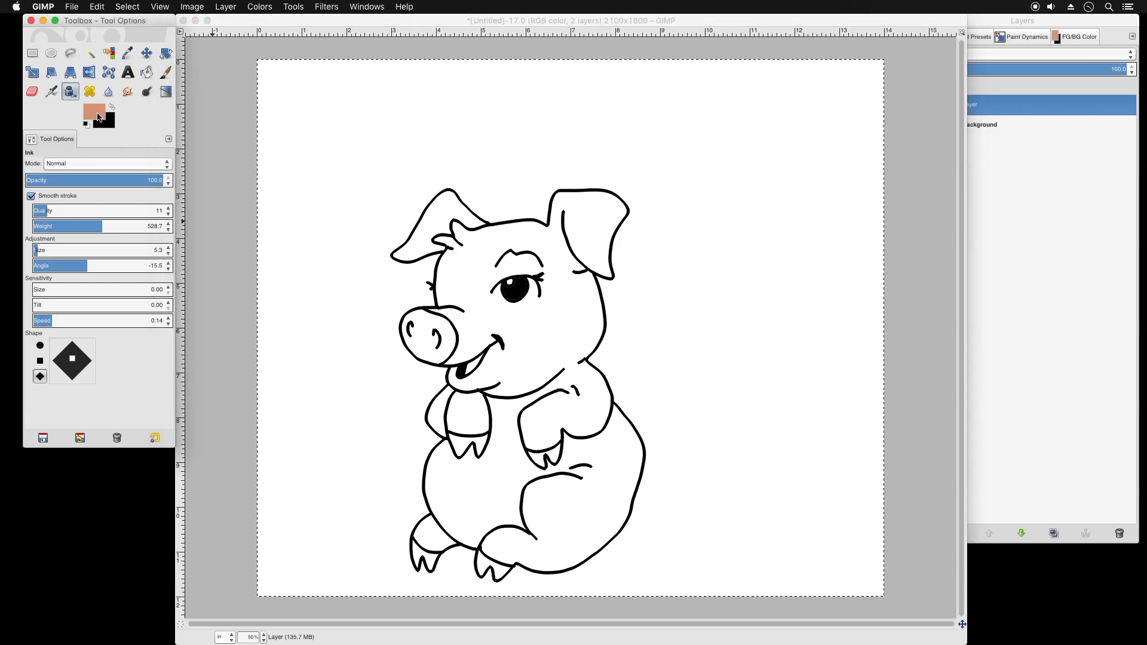
left_click(98, 116)
left_click(173, 149)
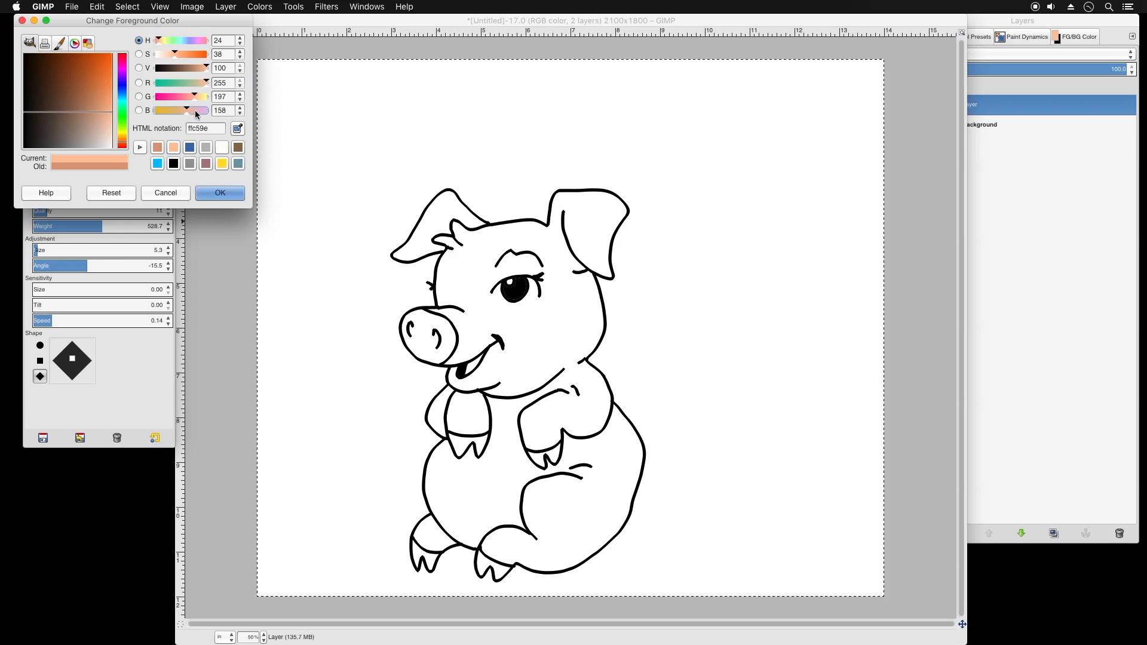
left_click_drag(190, 109, 195, 111)
left_click(224, 194)
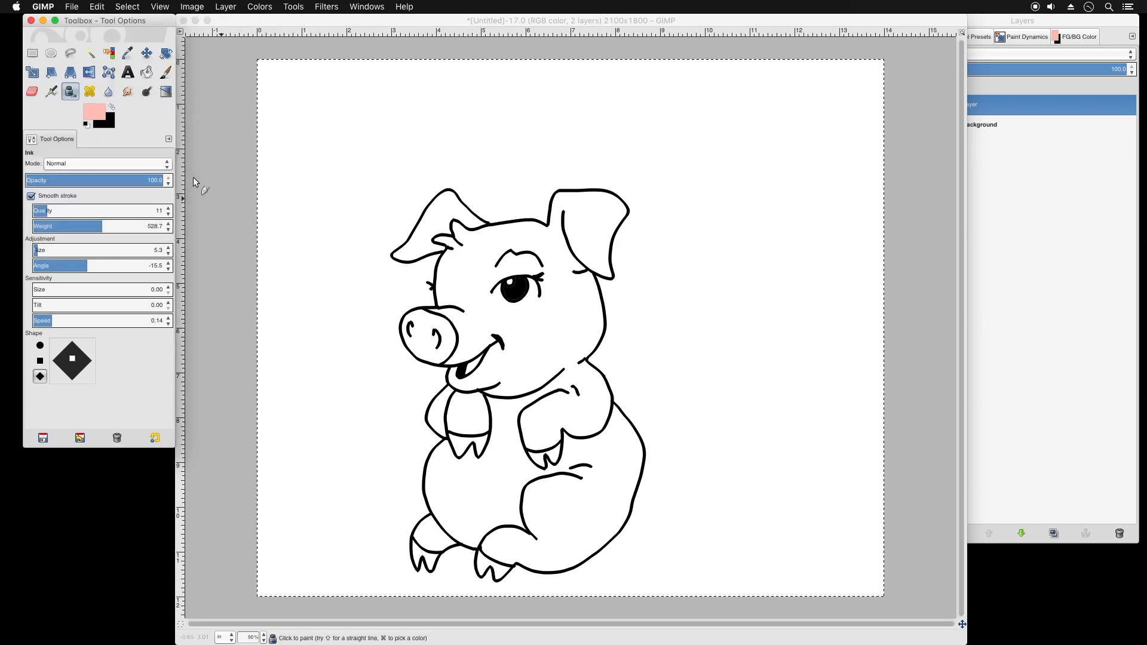
Close off the bottom of the eye with a light pink ink stroke below the iris.
left_click(147, 72)
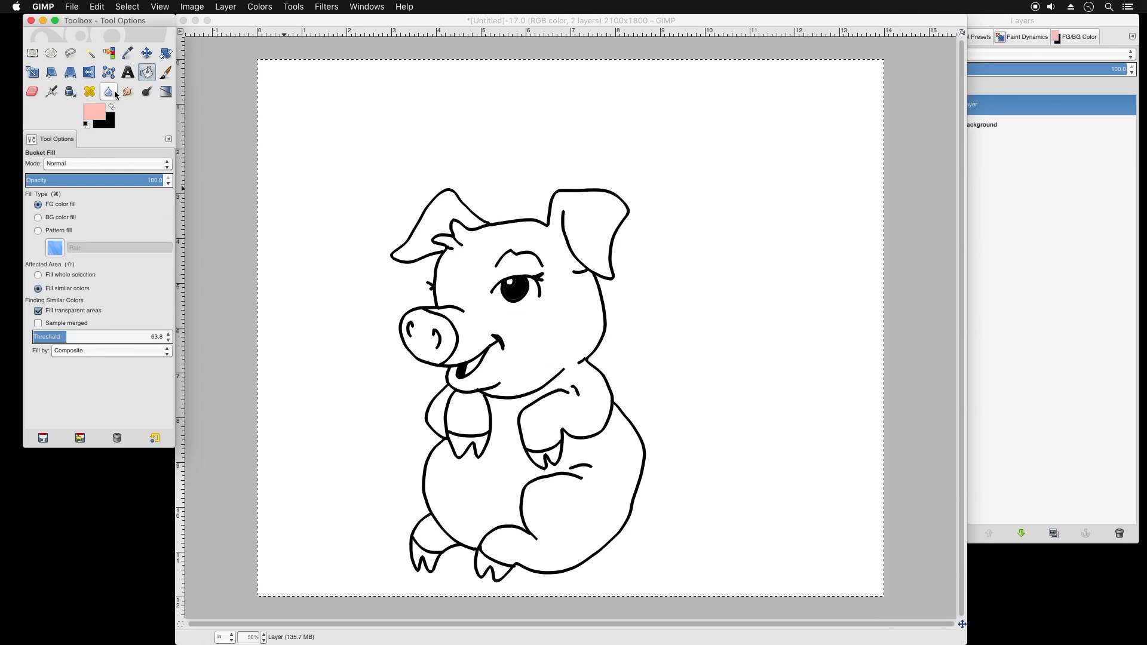
left_click(71, 91)
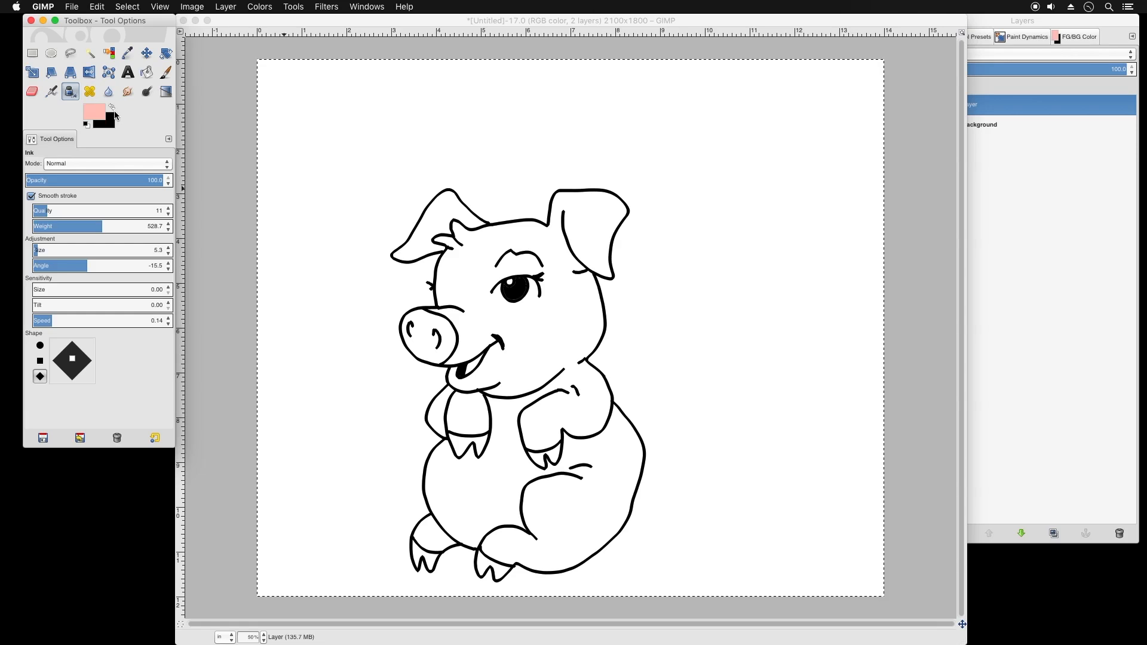
left_click(496, 299)
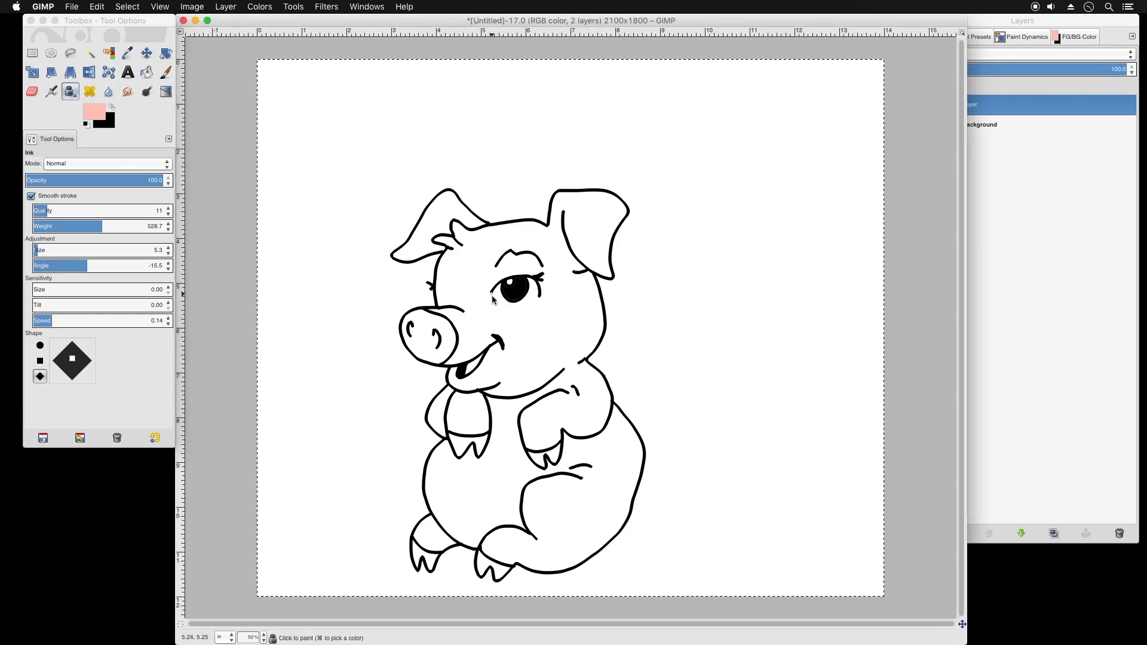
left_click_drag(509, 307, 539, 305)
Fill the pig's head, ears, arms, body and legs with light pink, leaving the eye, snout and hooves unfilled.
left_click(149, 76)
left_click(461, 277)
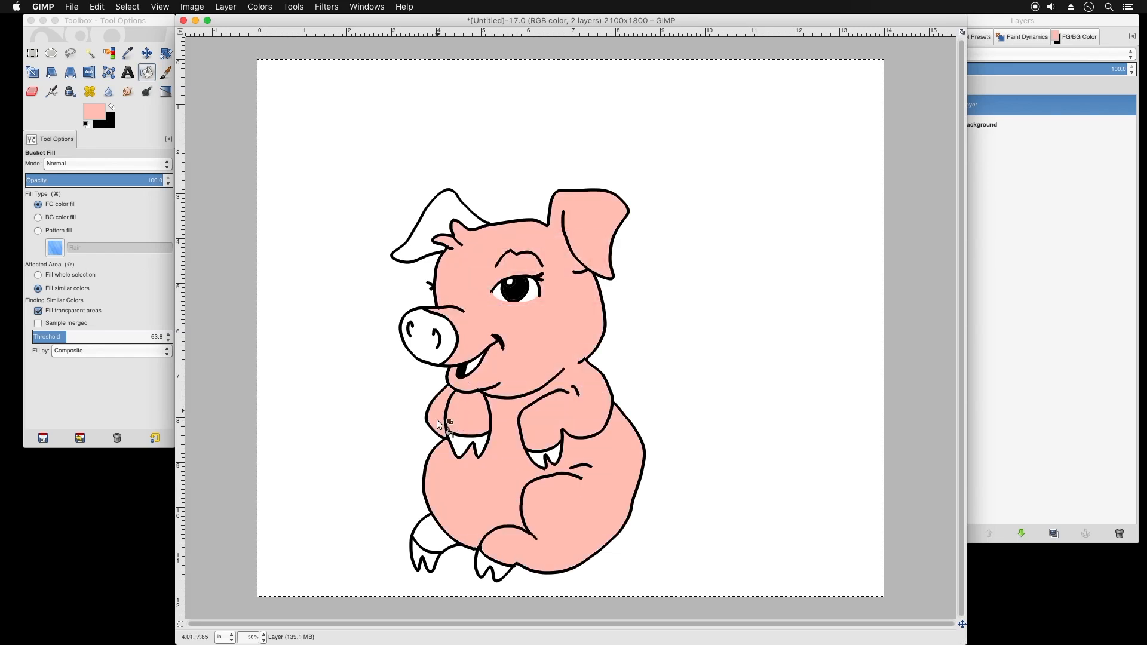
left_click(424, 213)
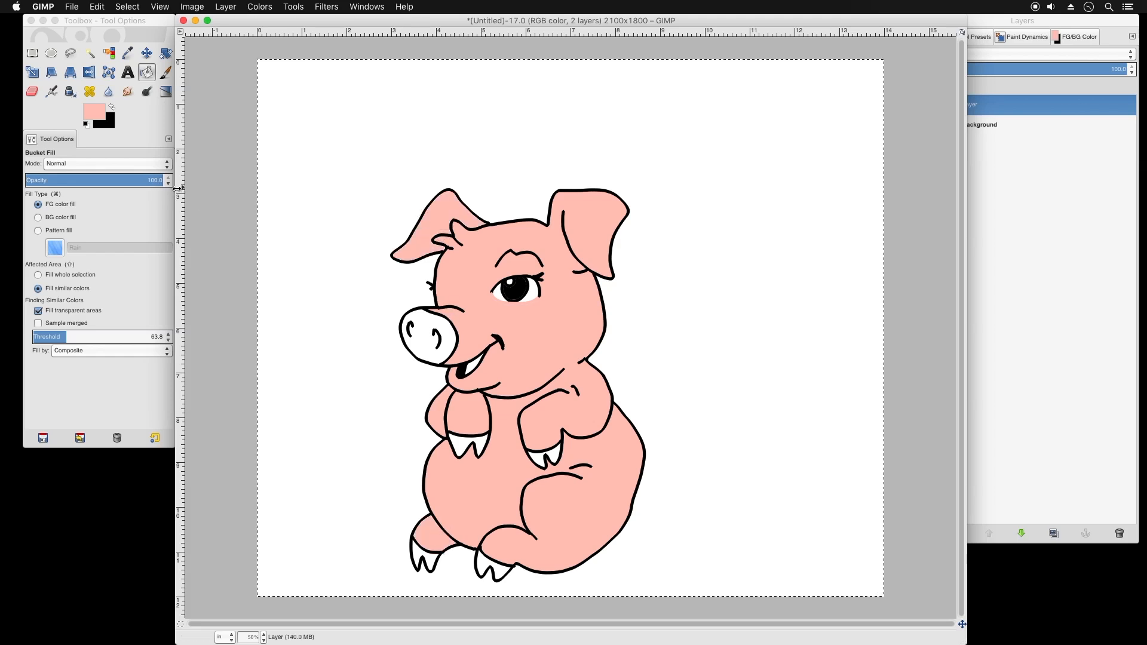
Set the foreground to coral red e8745e and fill the tongue inside the open mouth.
left_click(101, 113)
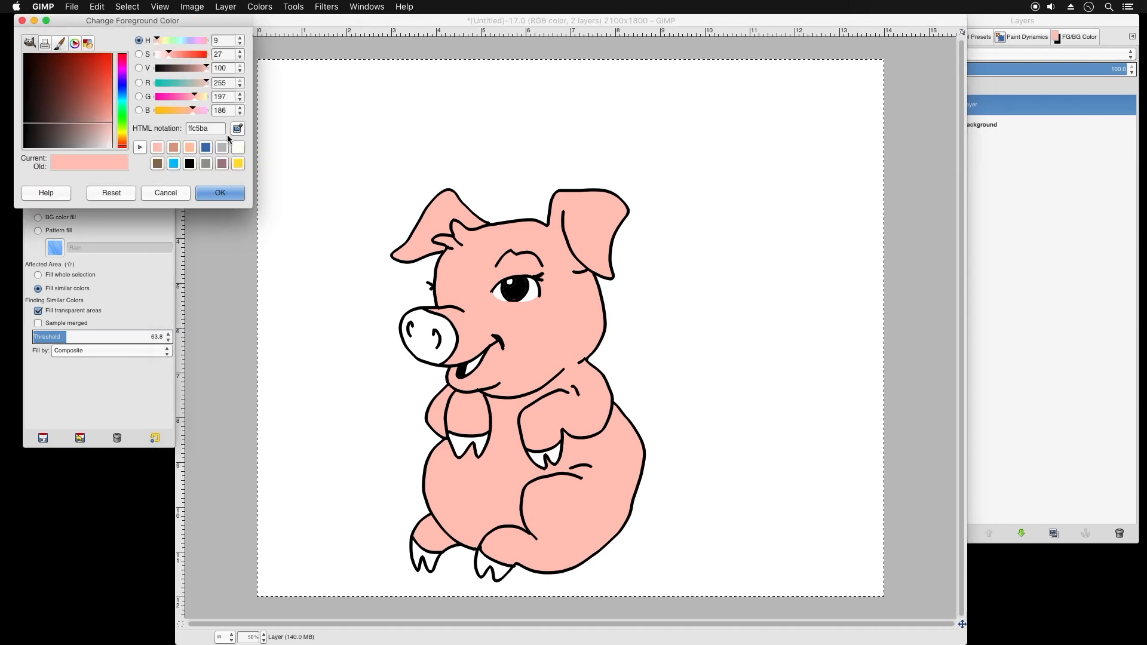
left_click(176, 151)
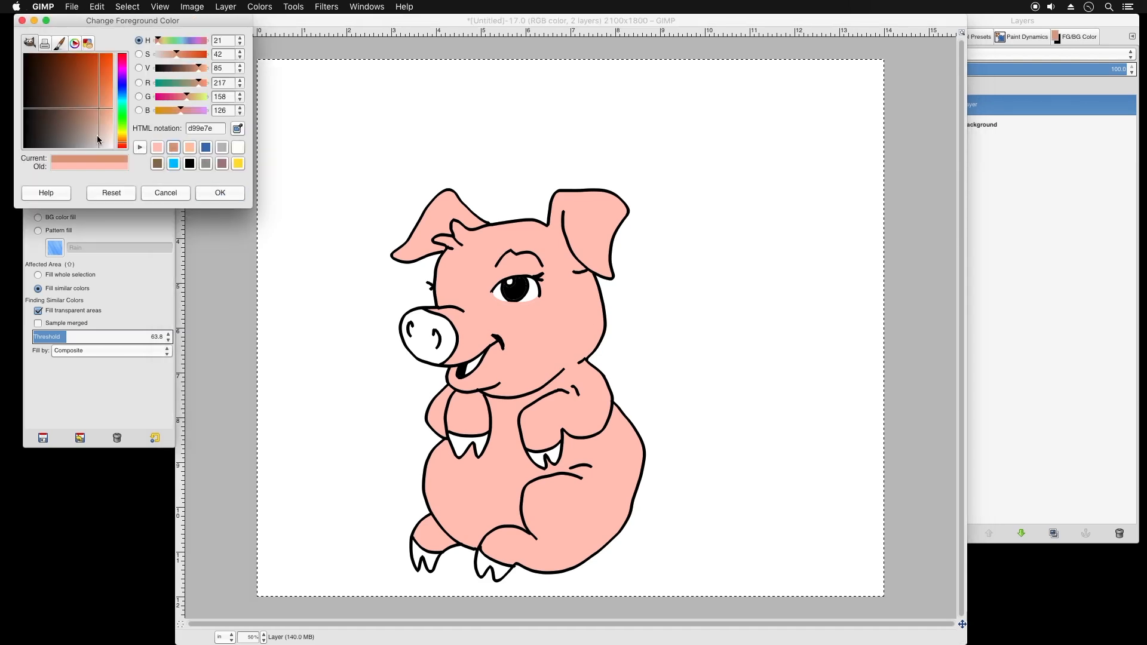
mouse_move(101, 105)
left_mouse_down()
mouse_move(89, 90)
mouse_move(168, 128)
mouse_move(136, 130)
mouse_move(125, 148)
left_mouse_up()
left_click(222, 195)
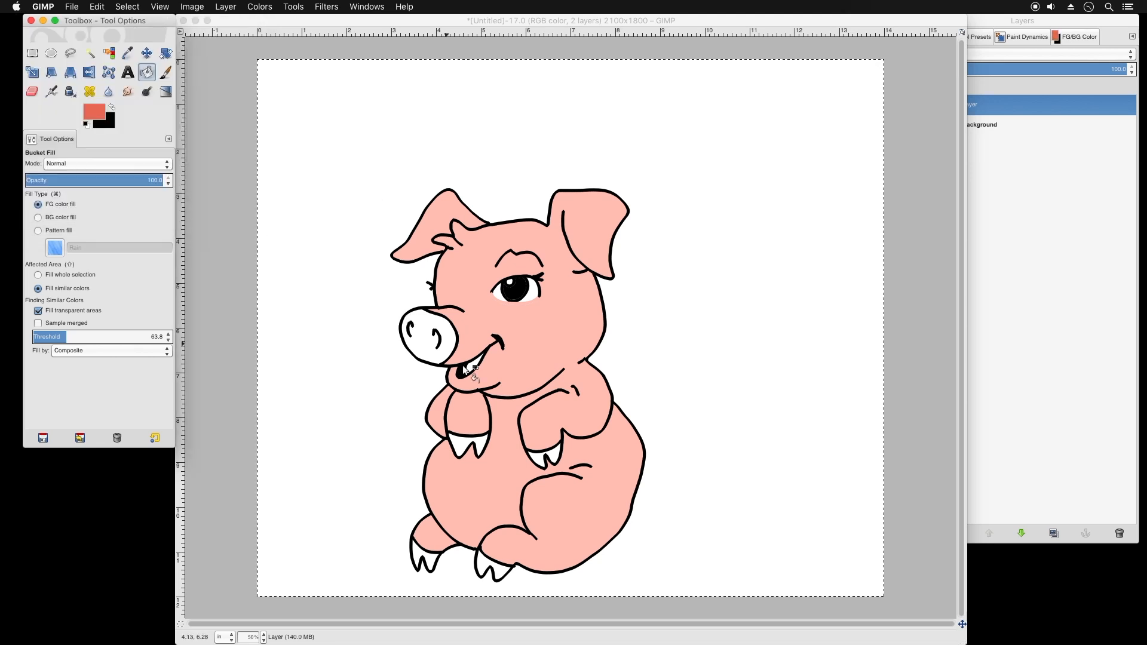
Set the foreground to darker pink efaa9d and fill the snout, far ear, far shoulder and far hind leg.
left_click(96, 112)
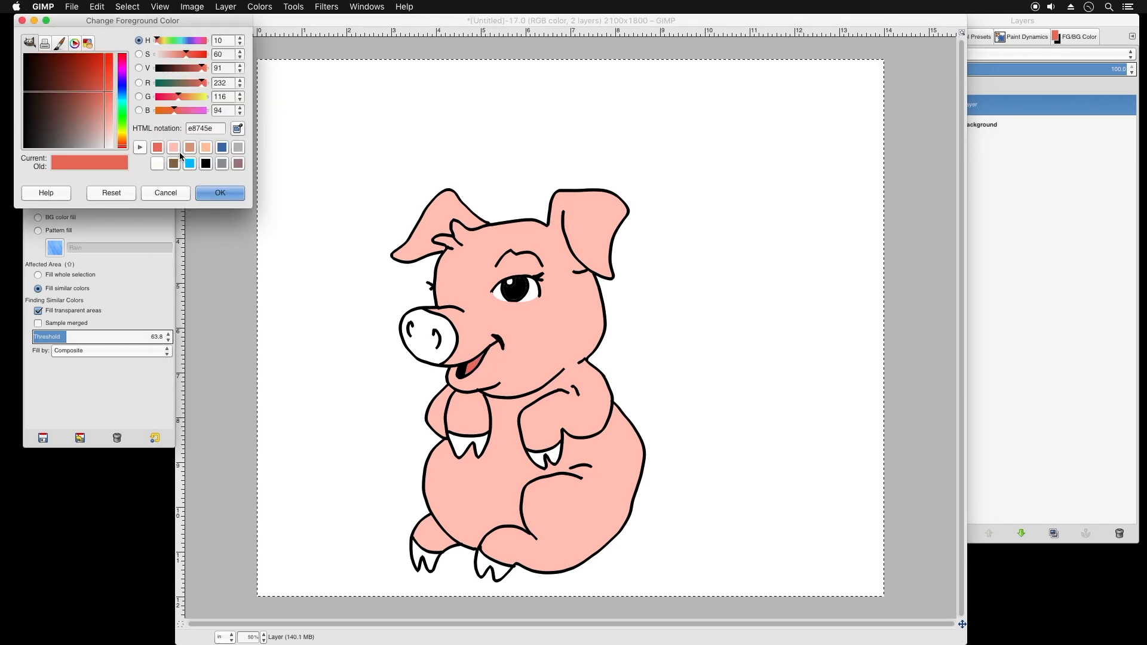
left_click(174, 151)
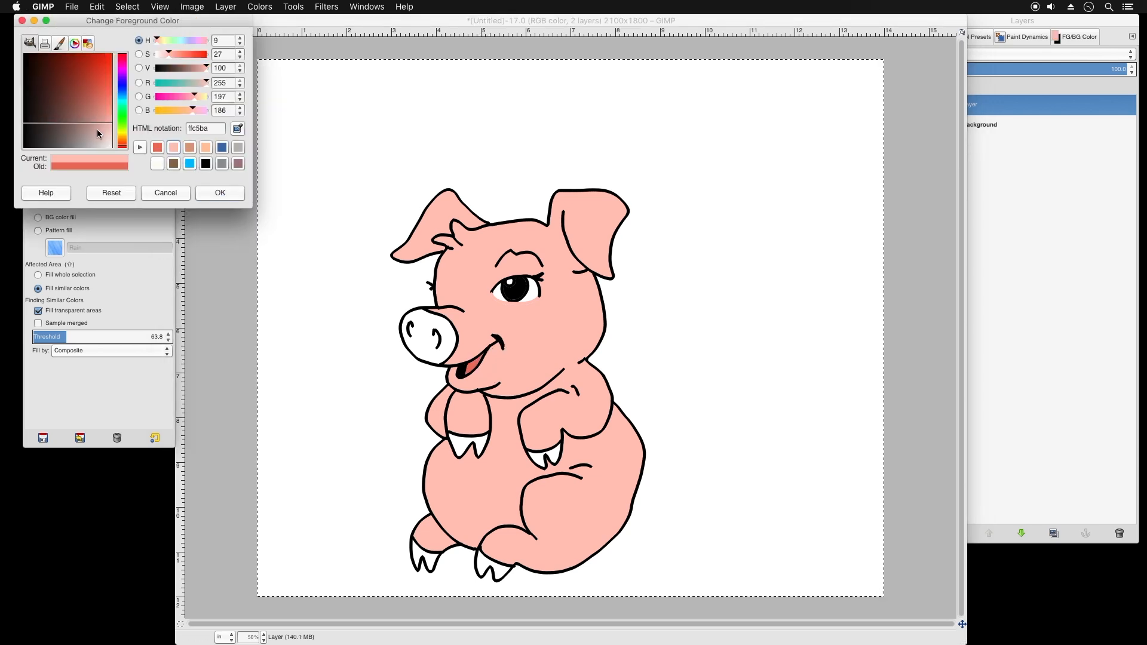
left_click_drag(101, 124, 113, 115)
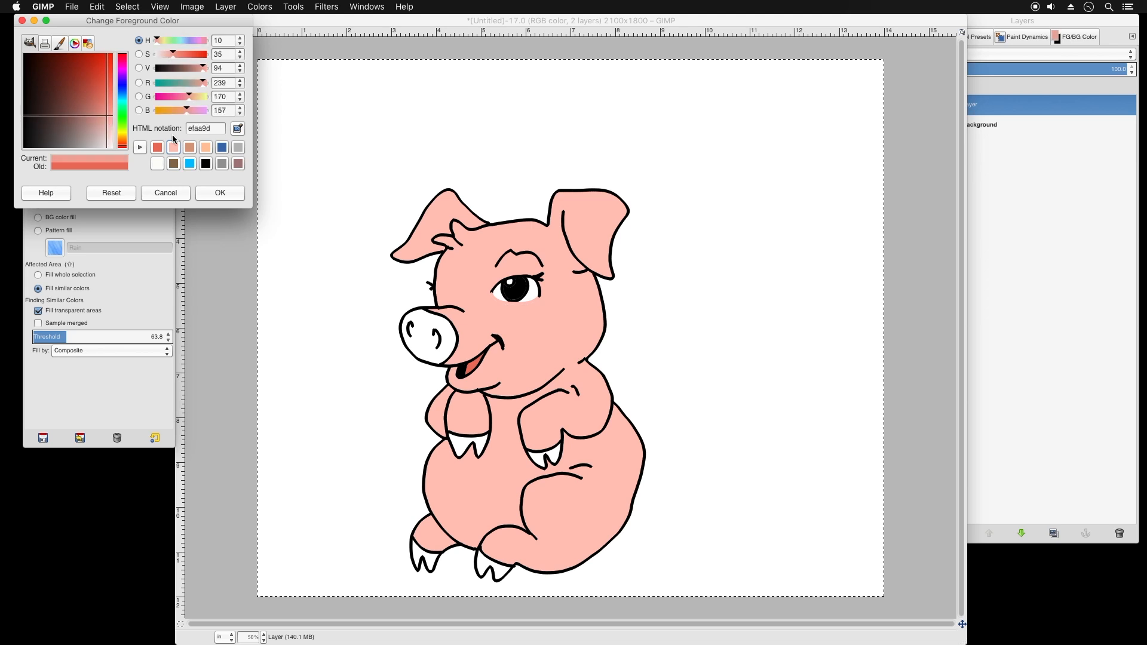
left_click(220, 193)
left_click(438, 316)
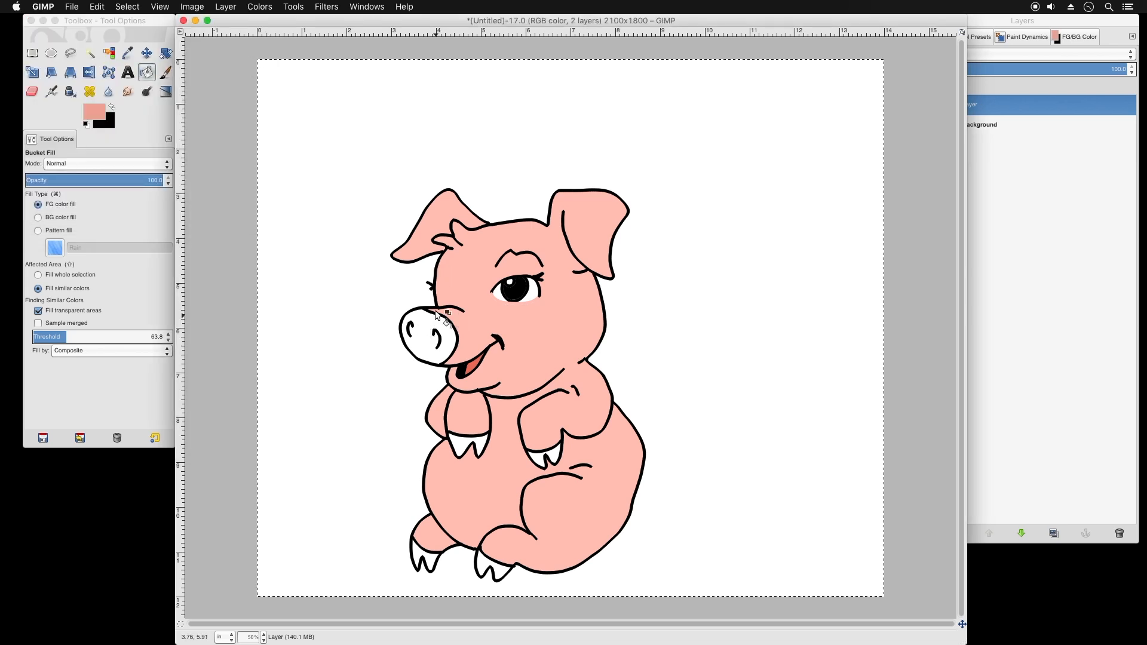
left_click(438, 316)
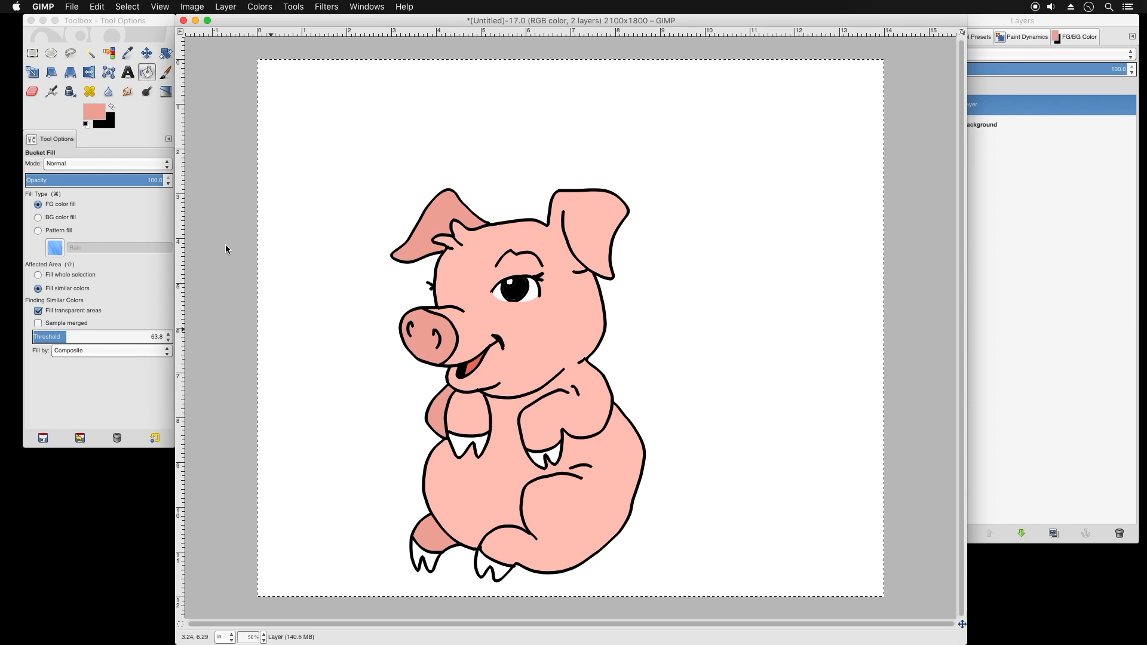
Swap the foreground back to black and ink a small curly tail at the lower back of the pig.
left_click(70, 92)
left_click(113, 106)
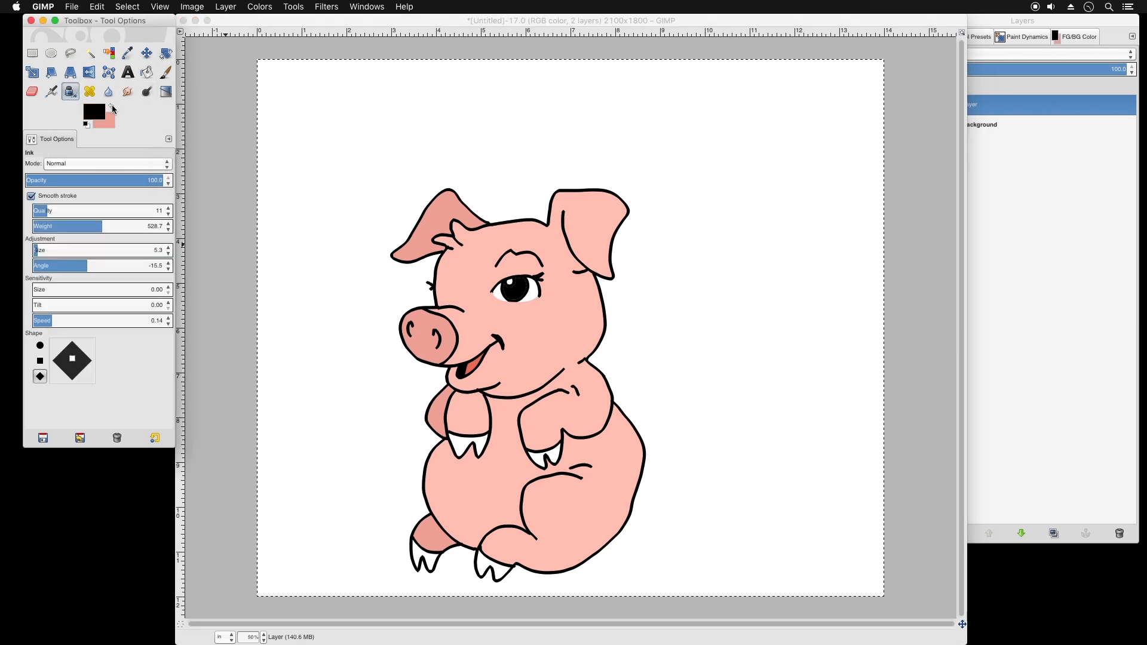
left_click(609, 551)
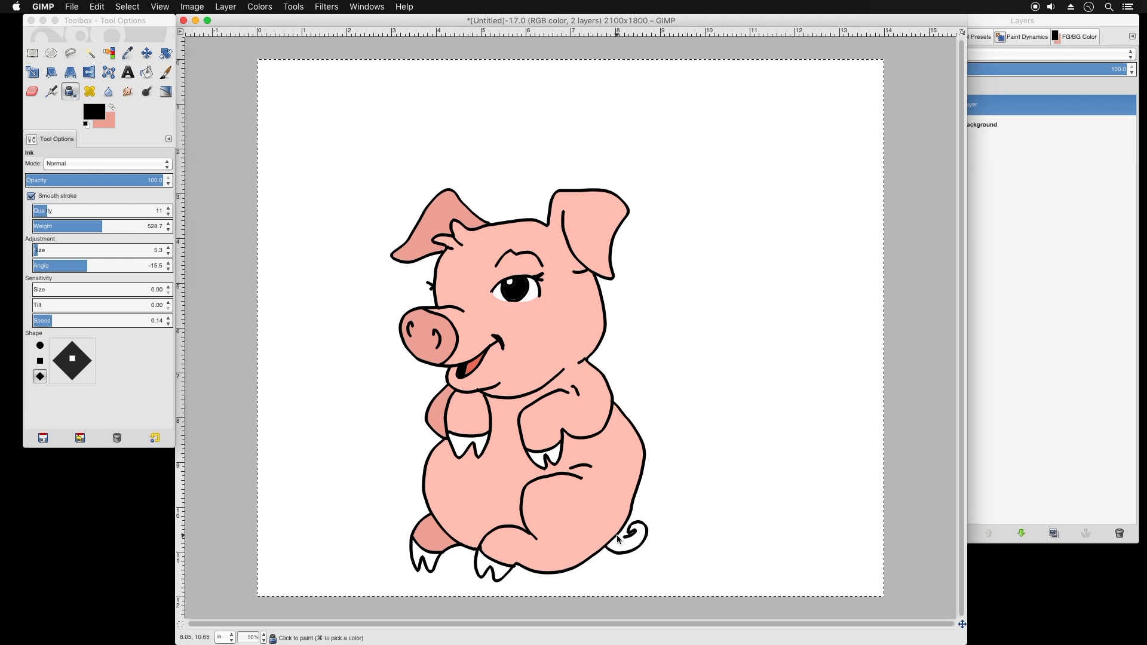
key("d")
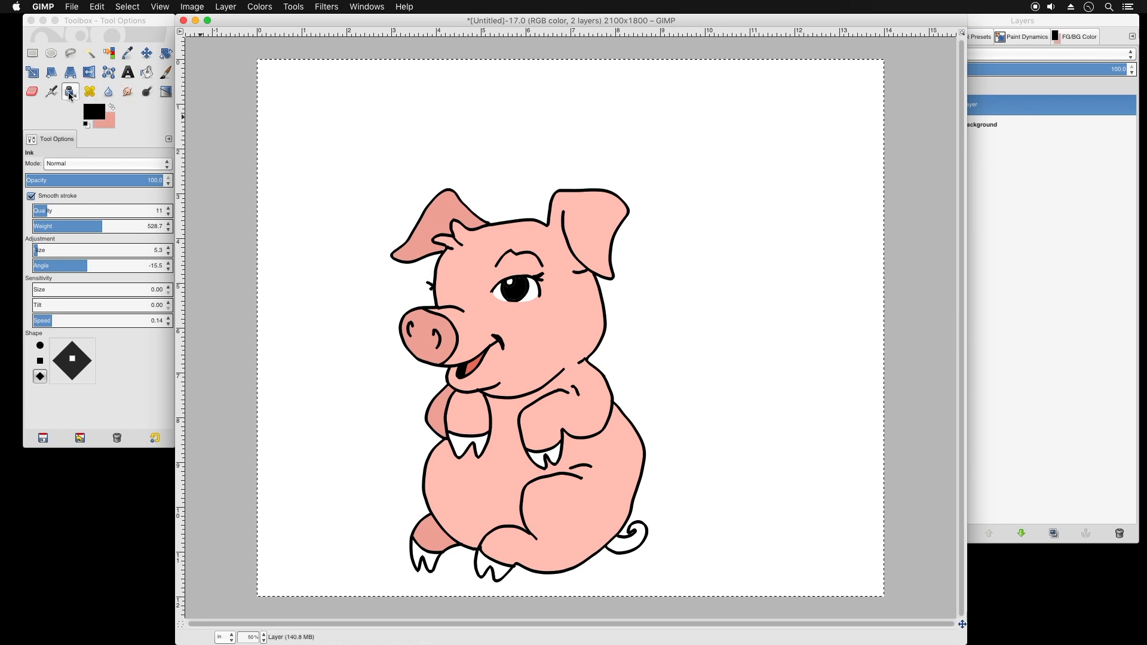
Swap the foreground back to darker pink and fill both parts of the curly tail.
left_click(112, 106)
left_click(147, 72)
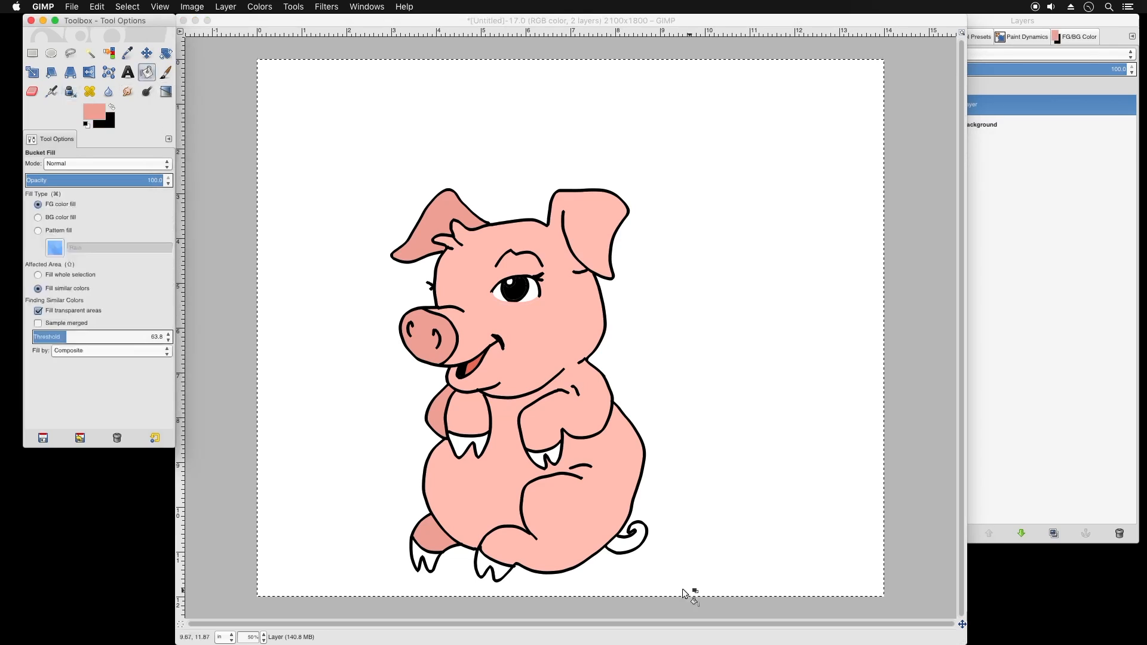
left_click(637, 547)
left_click(624, 553)
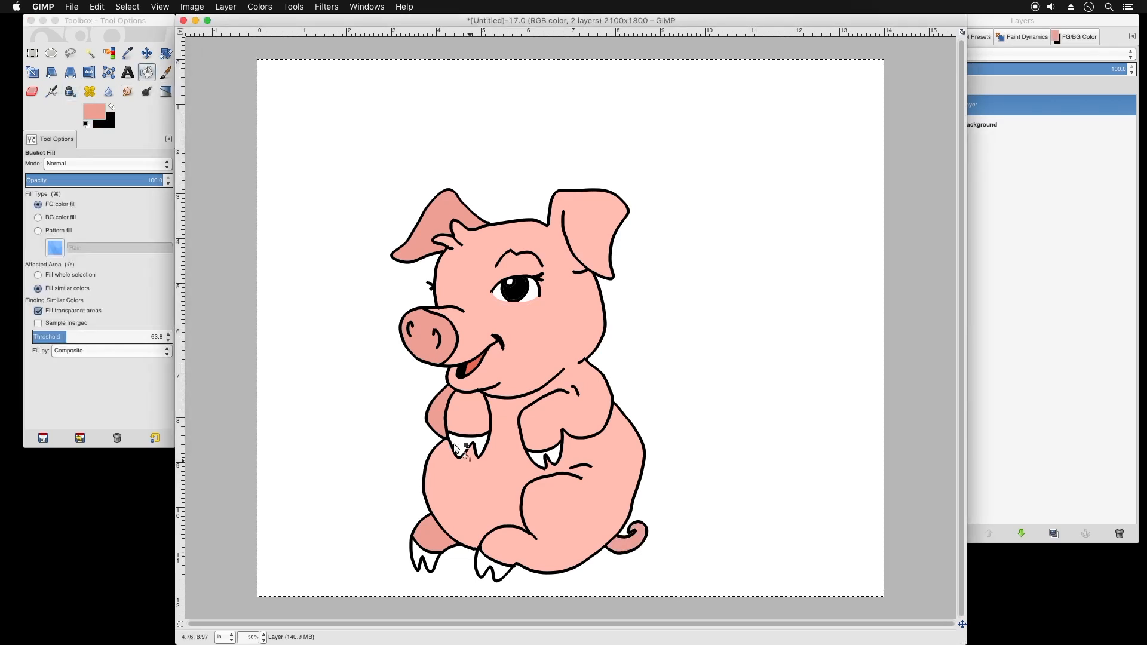
Set the foreground to dark grey and fill all four hooves with it.
left_click(113, 107)
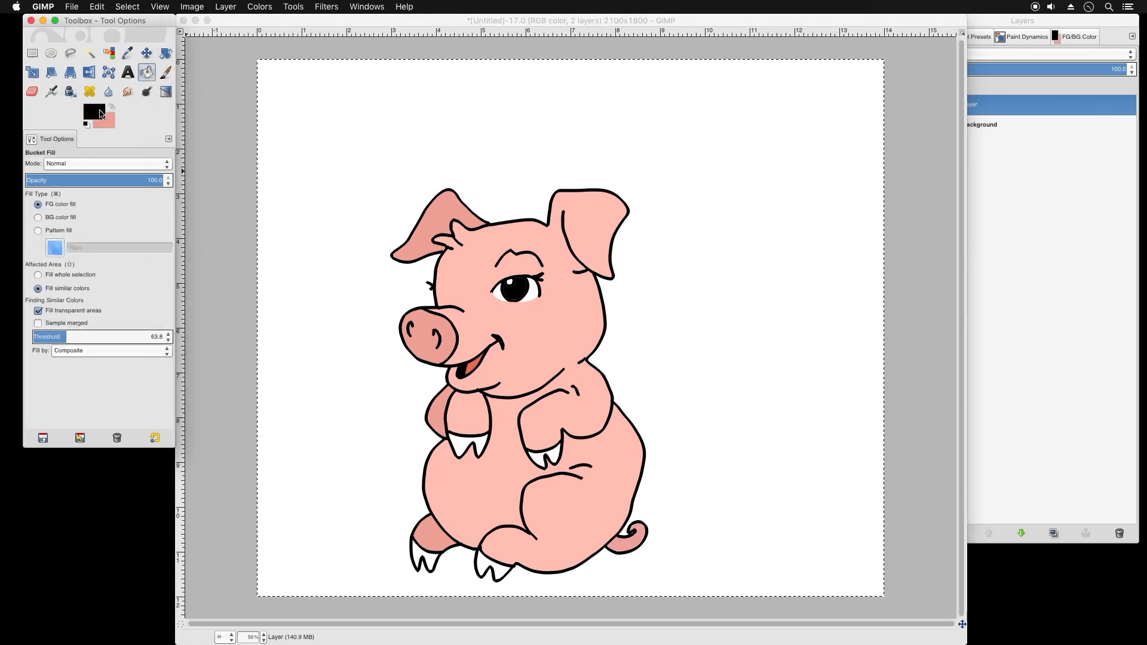
left_click(99, 119)
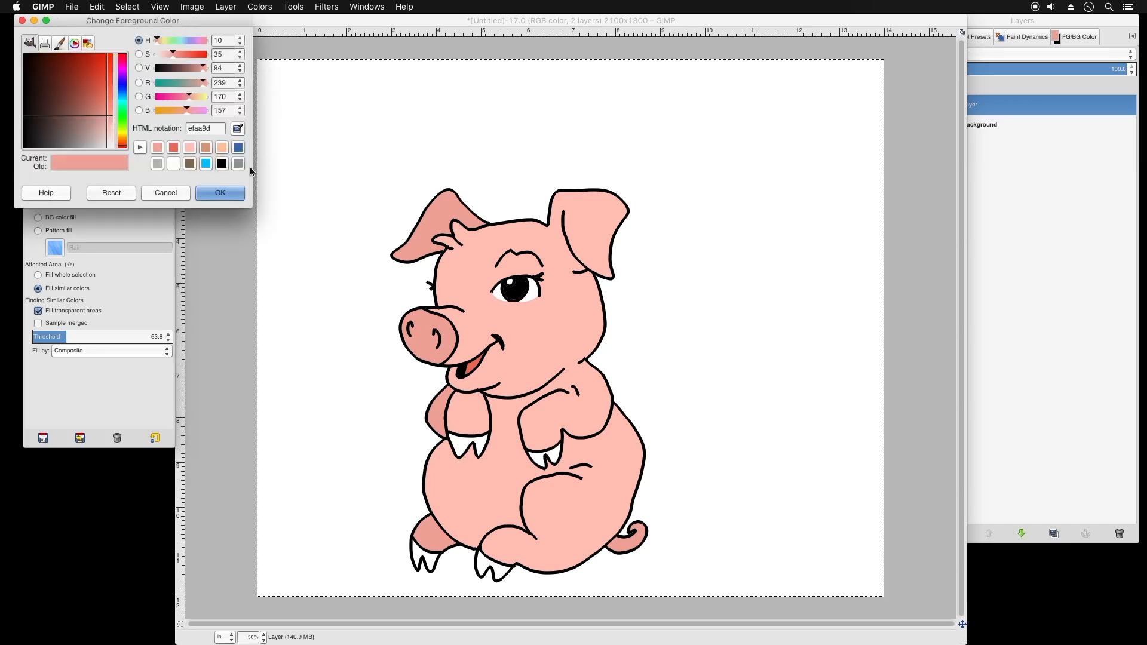
left_click_drag(89, 136, 45, 166)
left_click(230, 192)
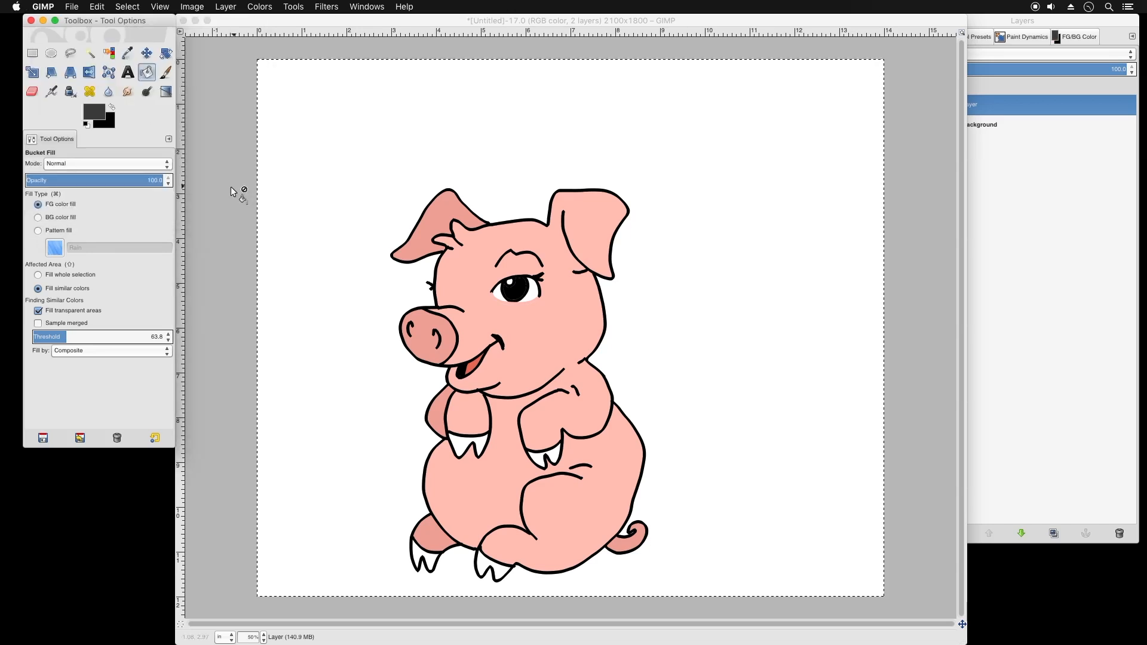
left_click(482, 442)
left_click(539, 458)
left_click(476, 564)
left_click(431, 559)
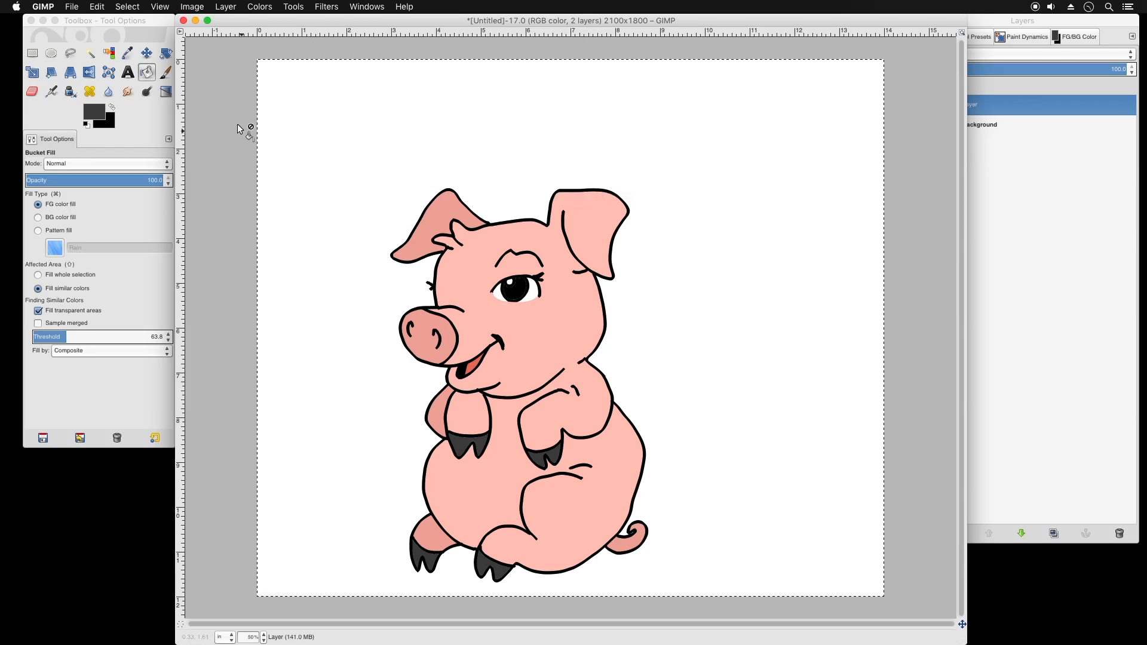
Make a rectangular selection of 1794 × 1518 px around the whole pig.
left_click(147, 74)
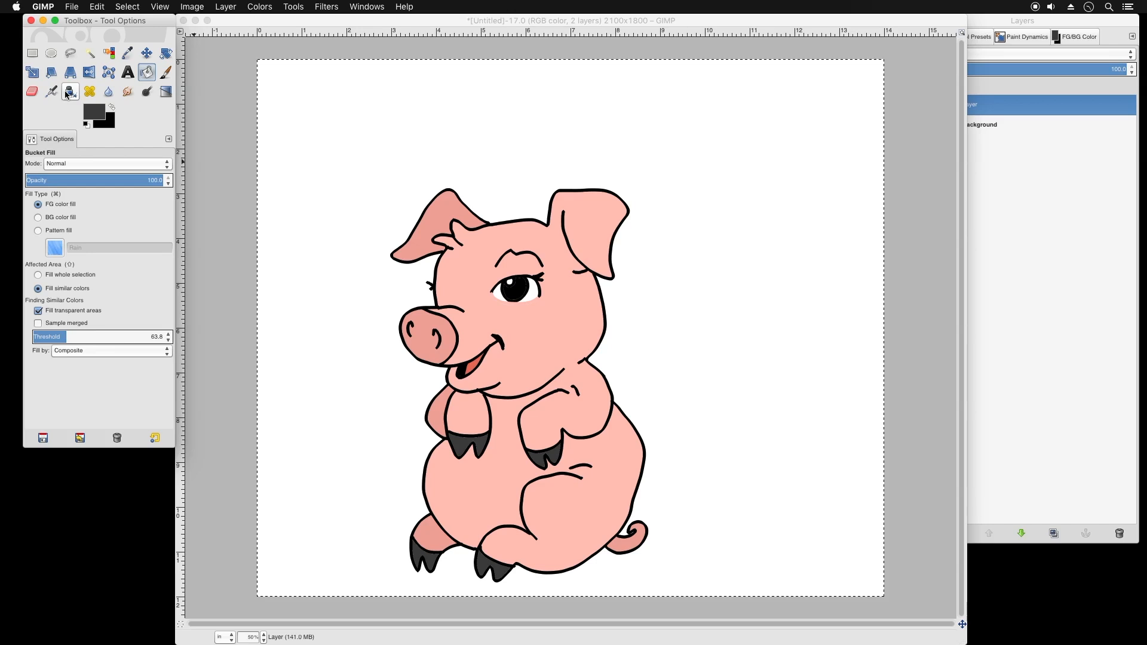
left_click(32, 54)
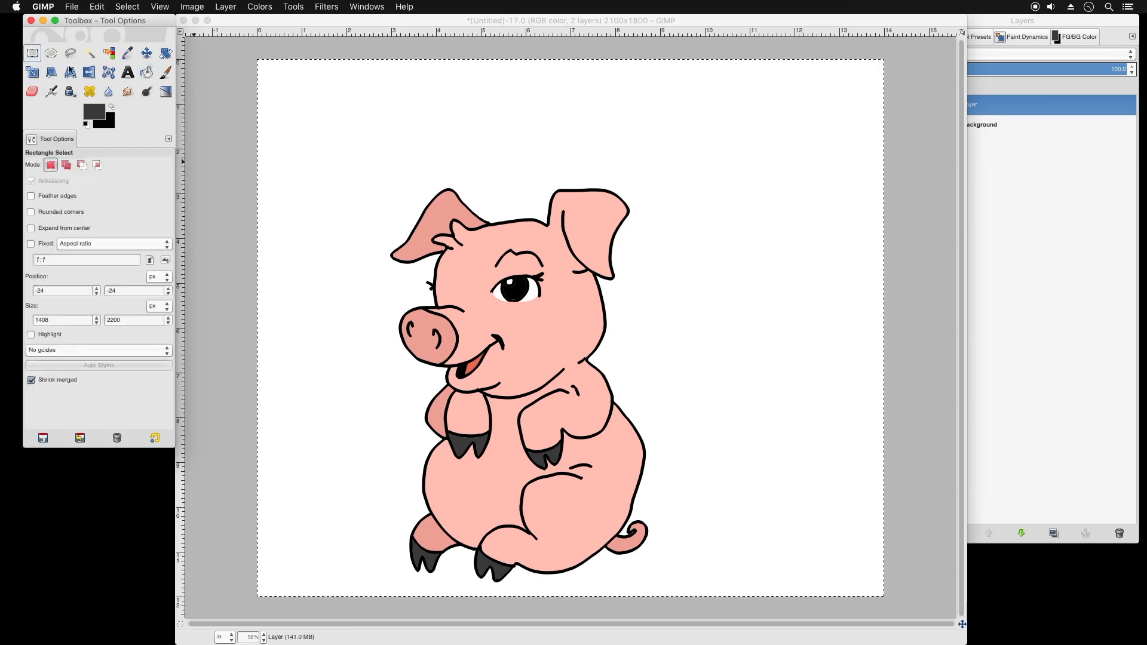
left_click_drag(256, 161, 792, 614)
left_click(225, 6)
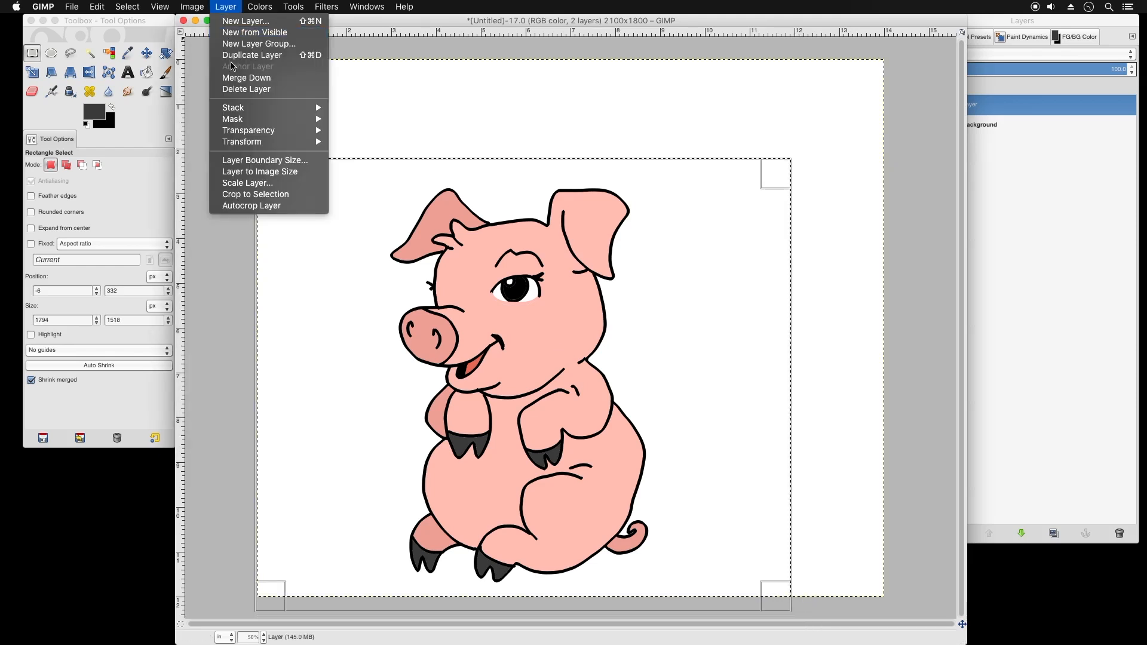
left_click(593, 84)
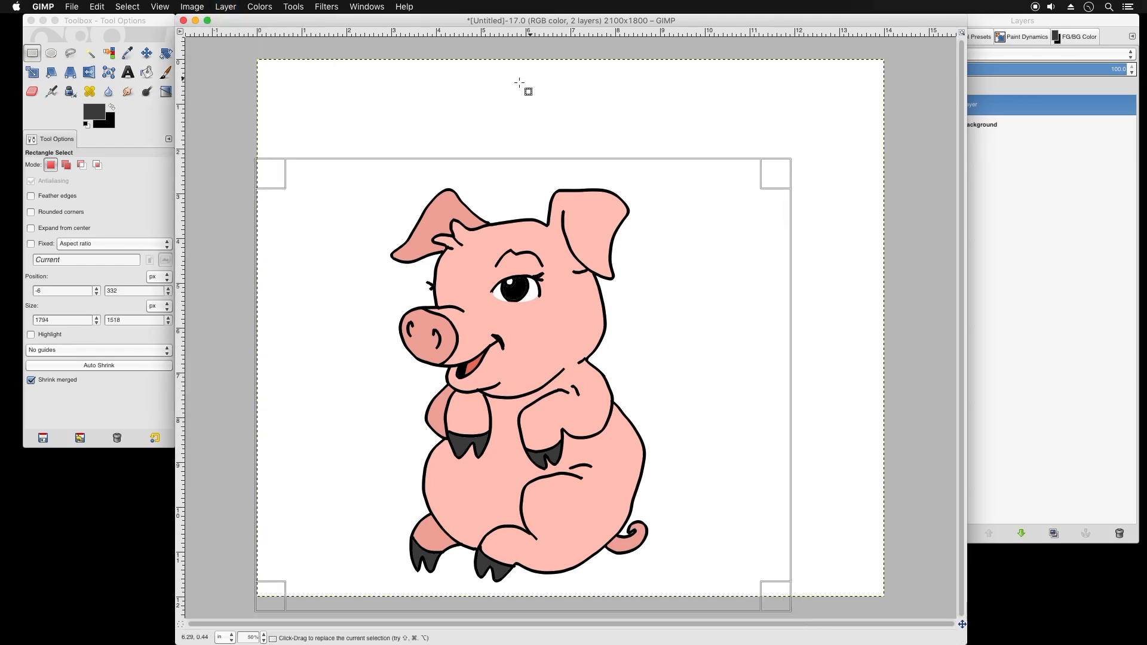
key("Return")
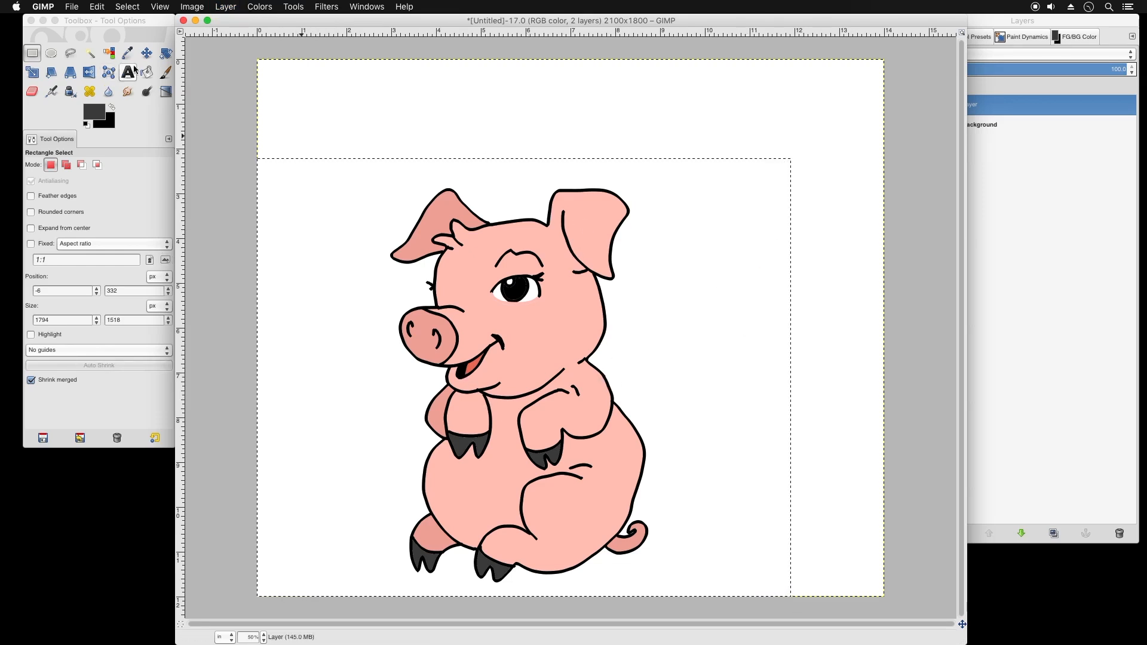
Select the pig's painted area with Select by Color and duplicate the pig layer.
left_click(109, 53)
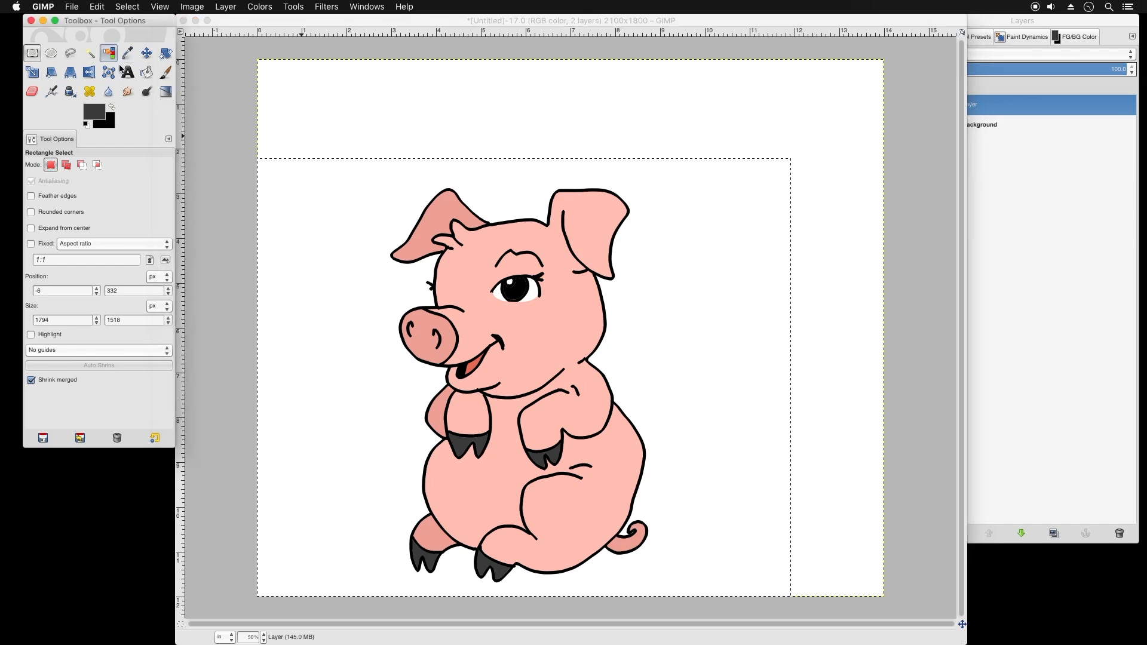
left_click(489, 286)
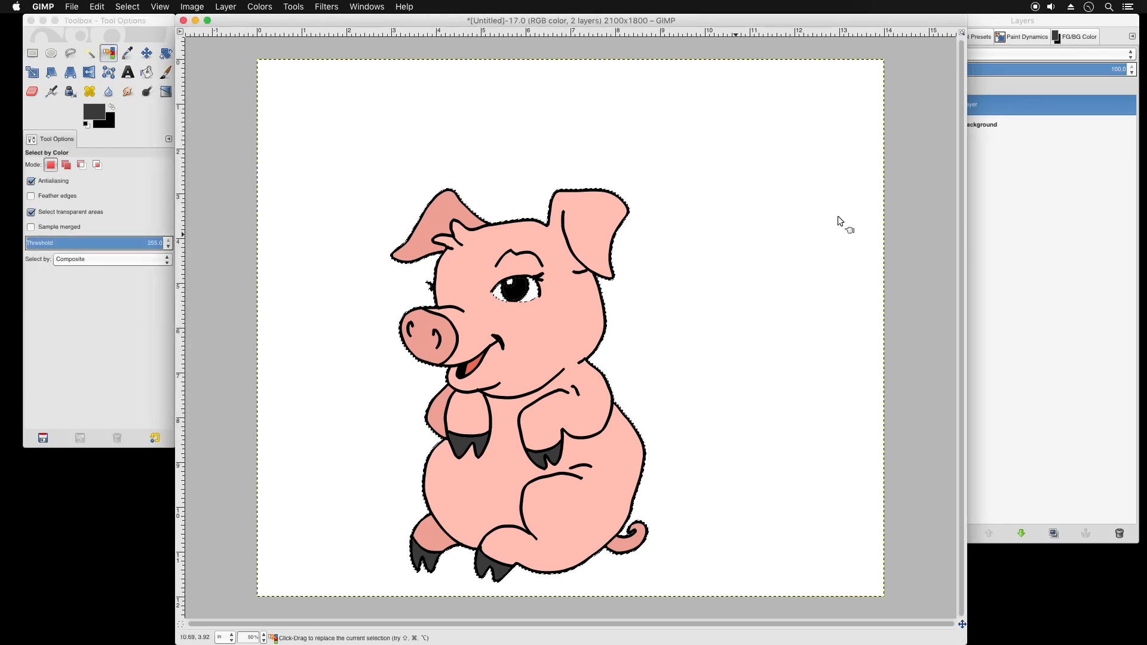
left_click(1025, 105)
right_click(954, 107)
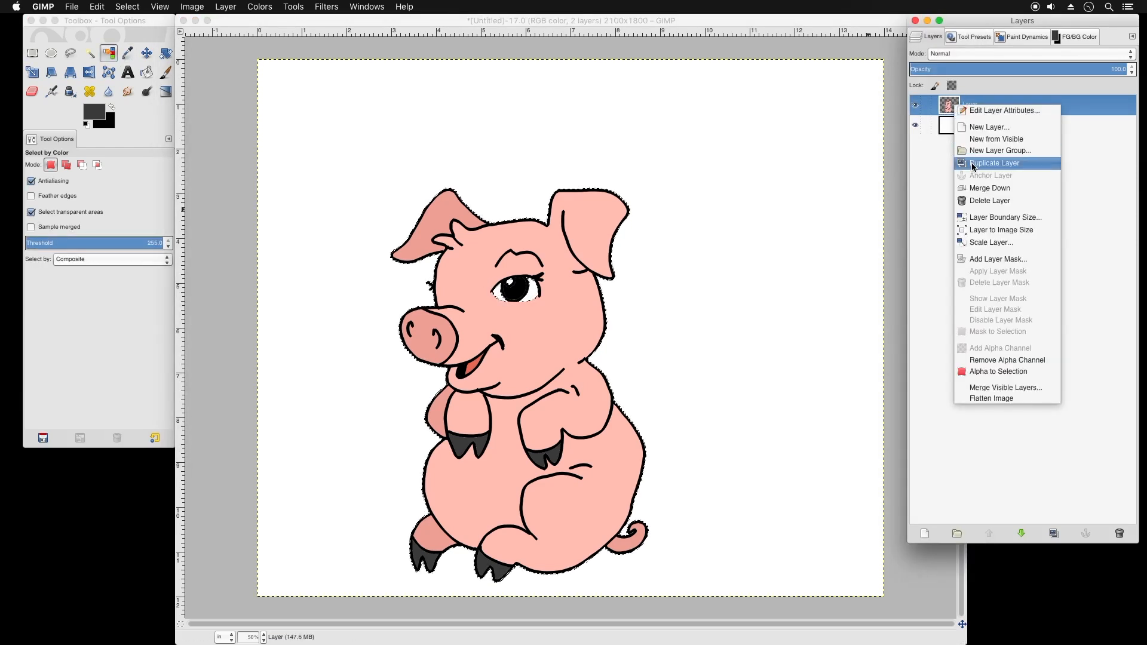
left_click(993, 163)
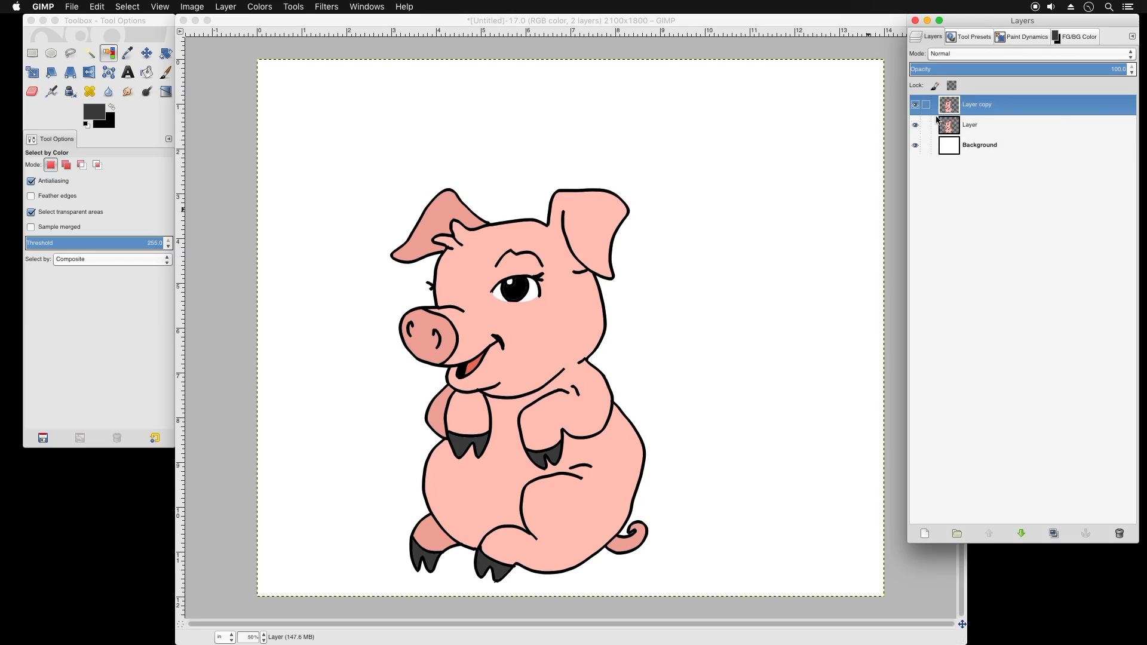
Set the foreground to white and try to fill the eye on the duplicated layer.
left_click(146, 73)
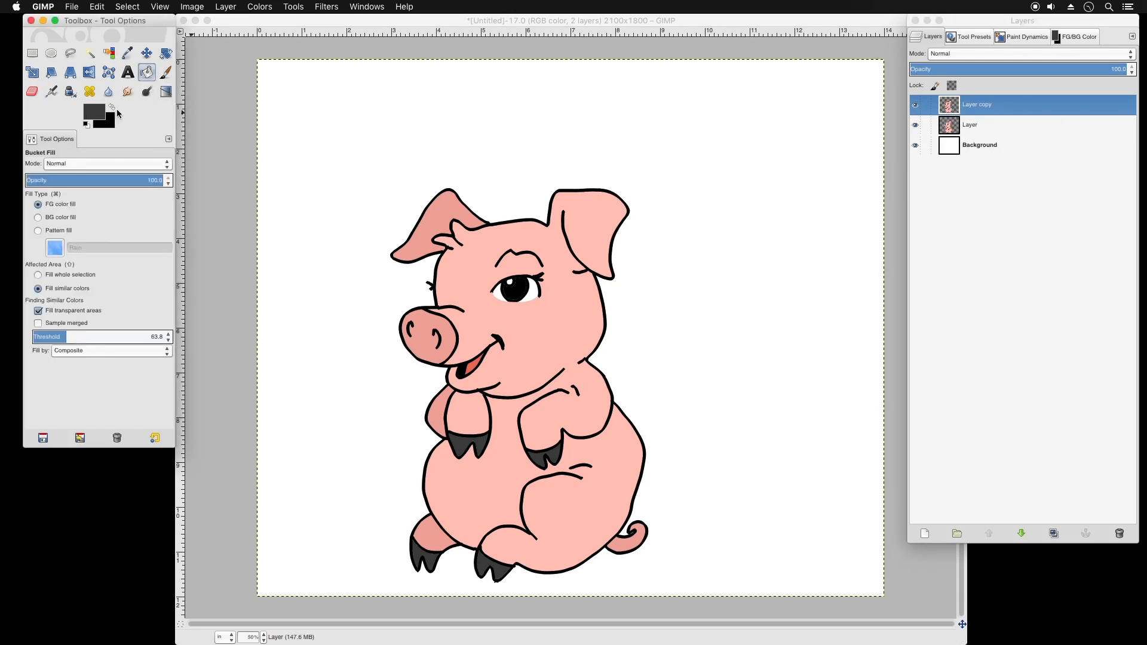
left_click(96, 112)
left_click(191, 163)
left_click(226, 195)
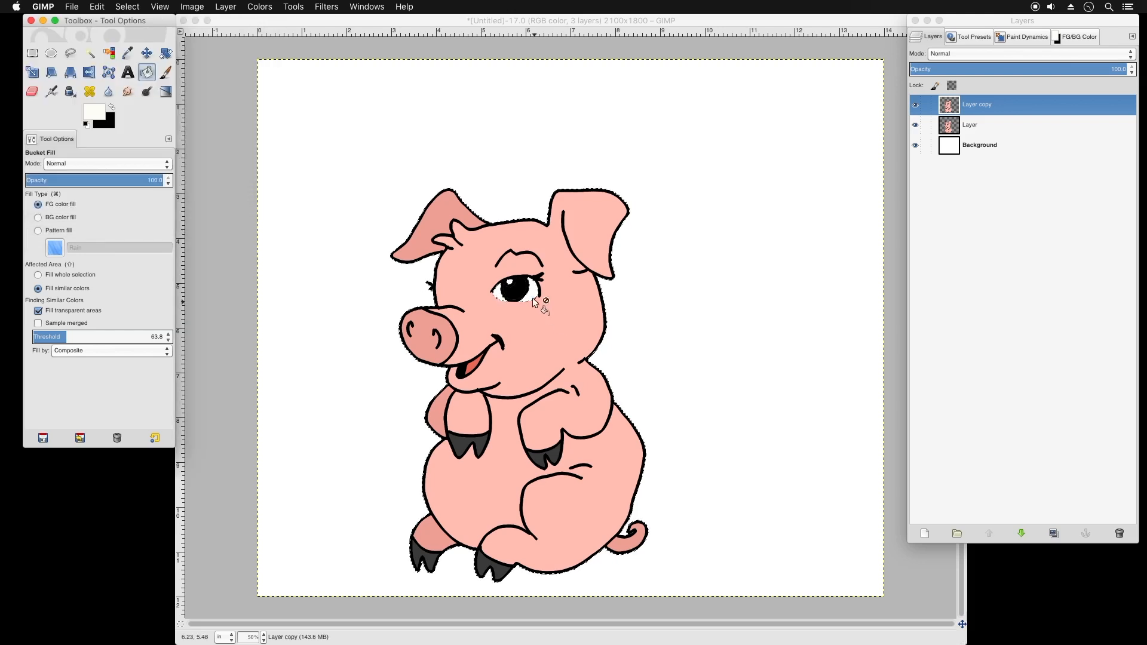
left_click(513, 287)
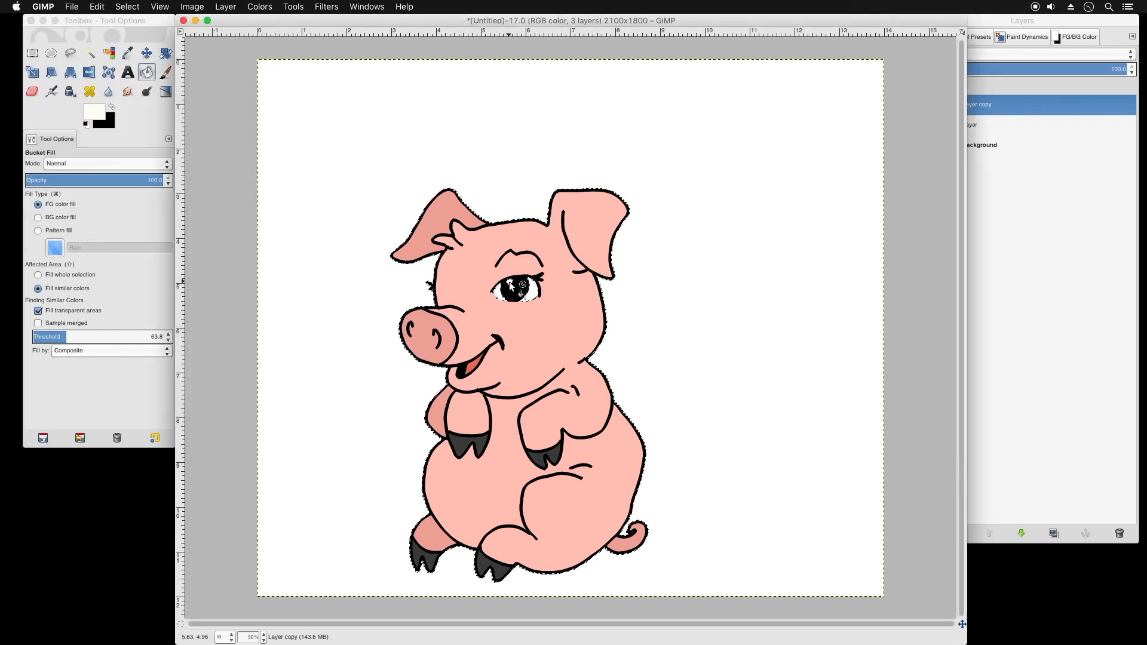
Clear the selection and try to fill the eye with white on the layer copy.
left_click(132, 6)
left_click(128, 33)
left_click(147, 73)
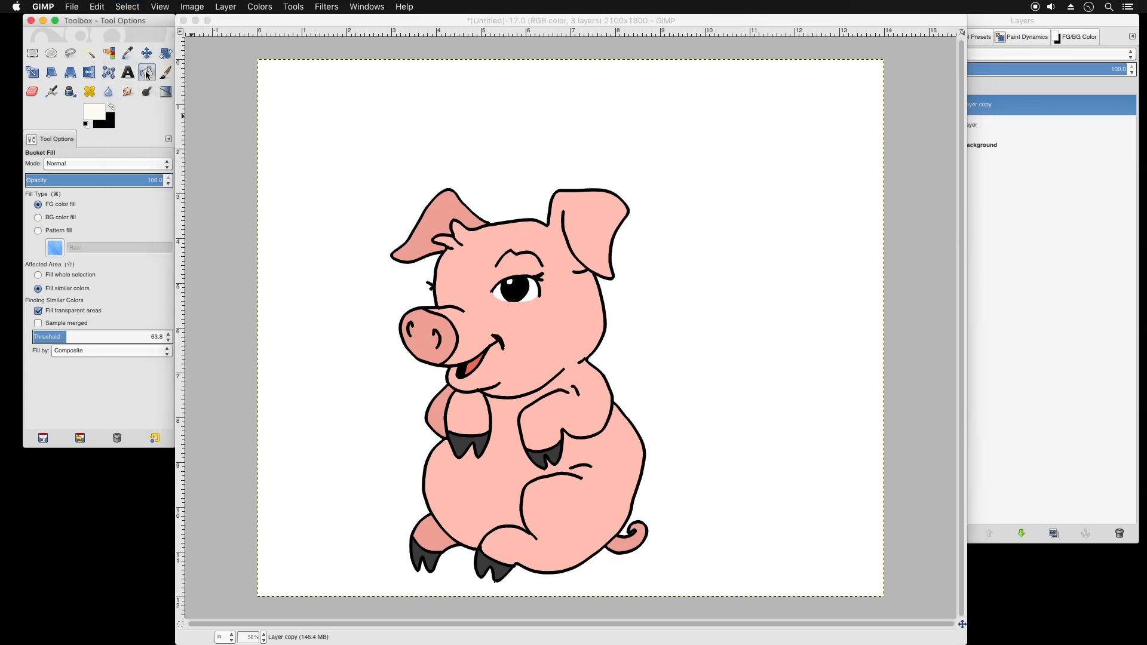
left_click(513, 286)
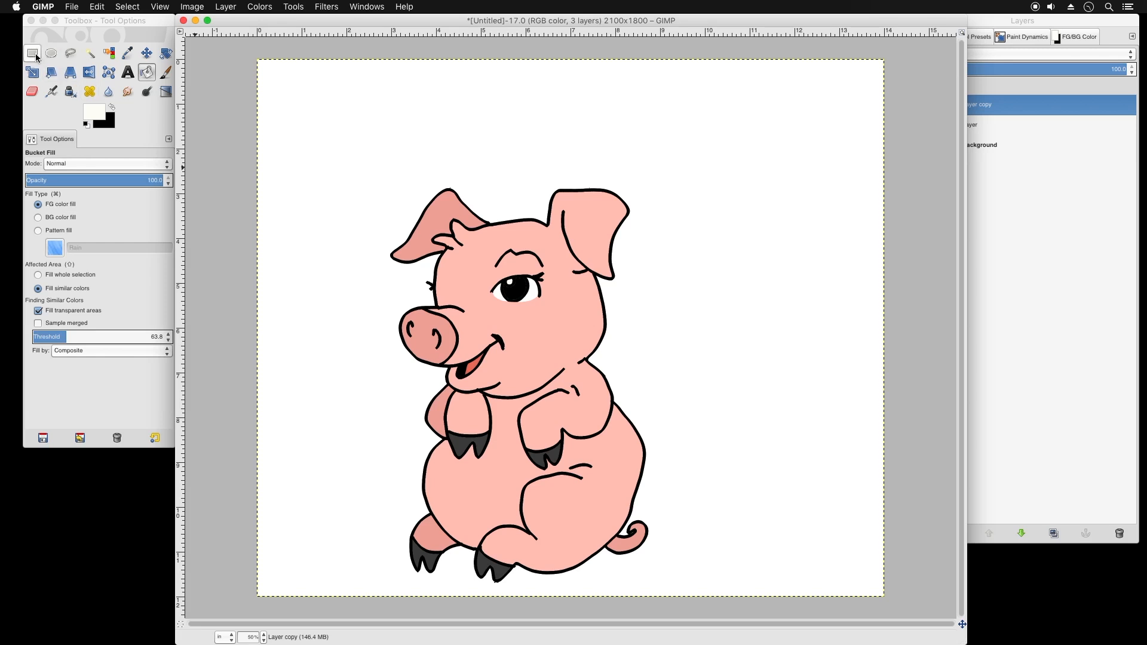
Try to select the pig's painted area on the layer copy with Select by Color.
left_click(114, 58)
left_click(1007, 109)
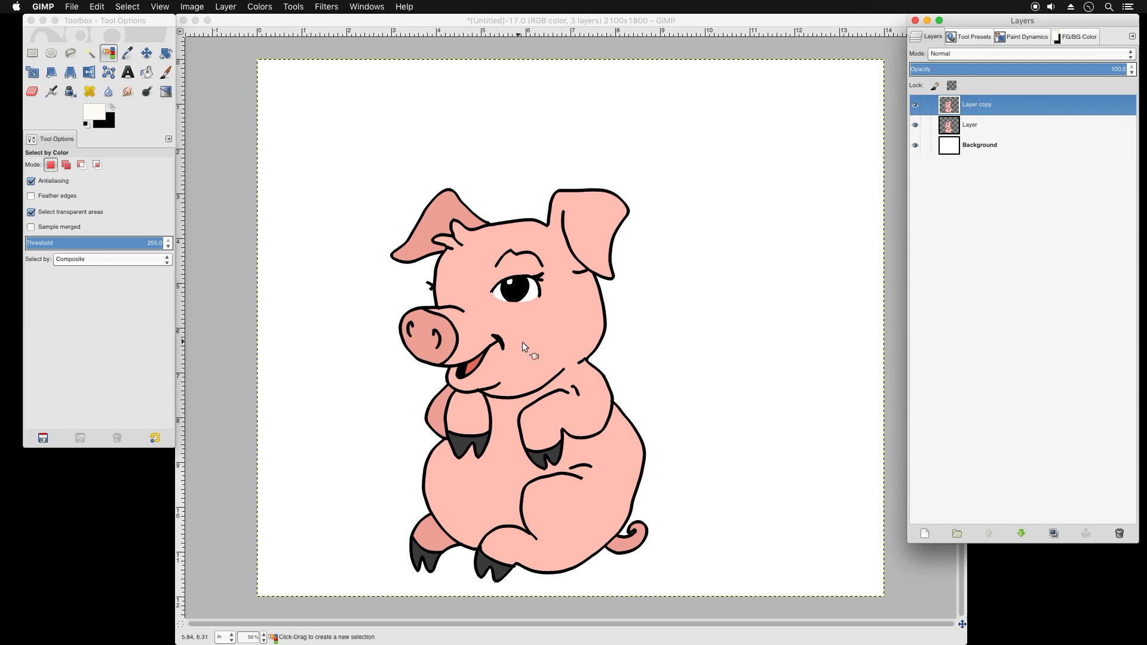
left_click(546, 342)
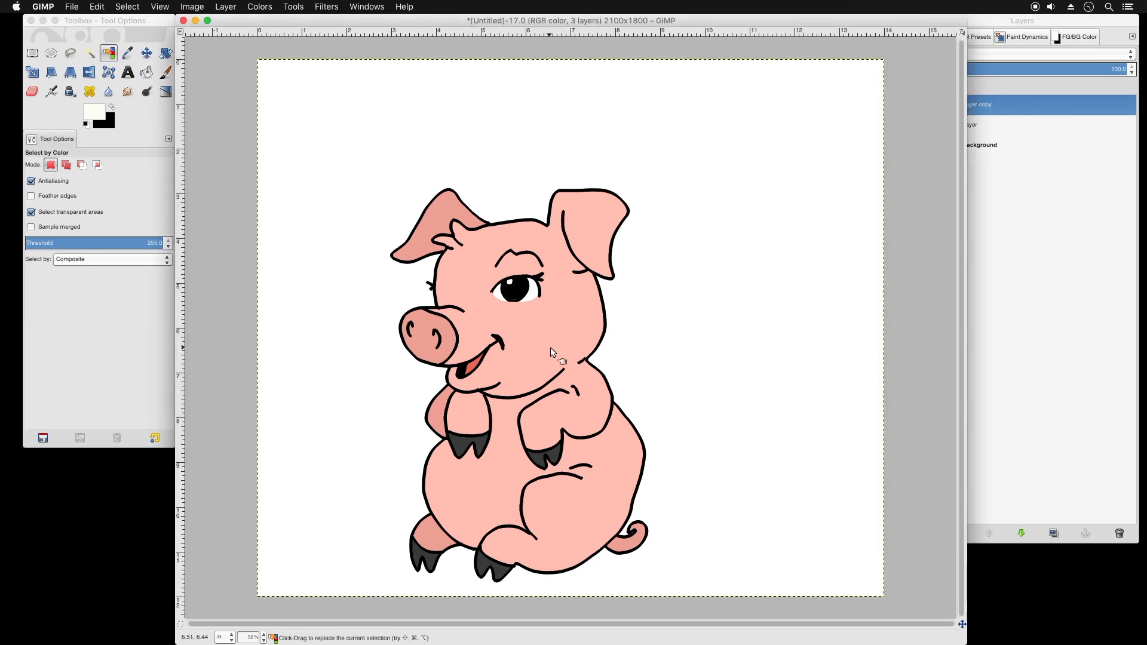
left_click(625, 335)
left_click(1010, 130)
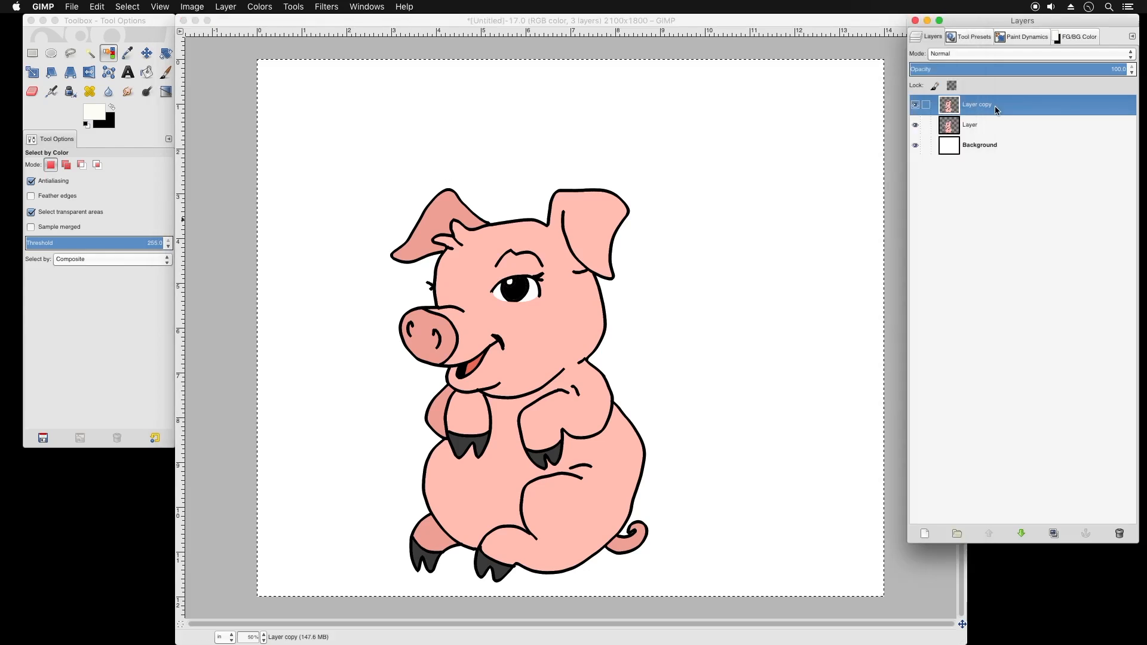
left_click(643, 293)
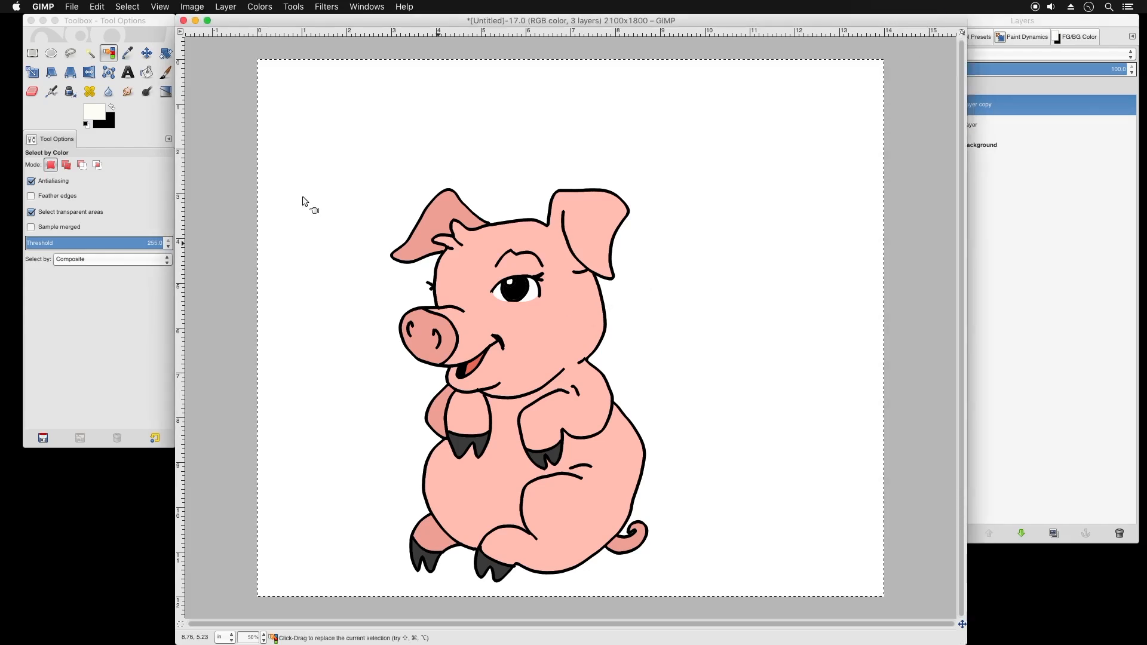
Try to separate the pig from its surroundings on the layer copy with Fuzzy Select.
left_click(91, 54)
left_click(360, 203)
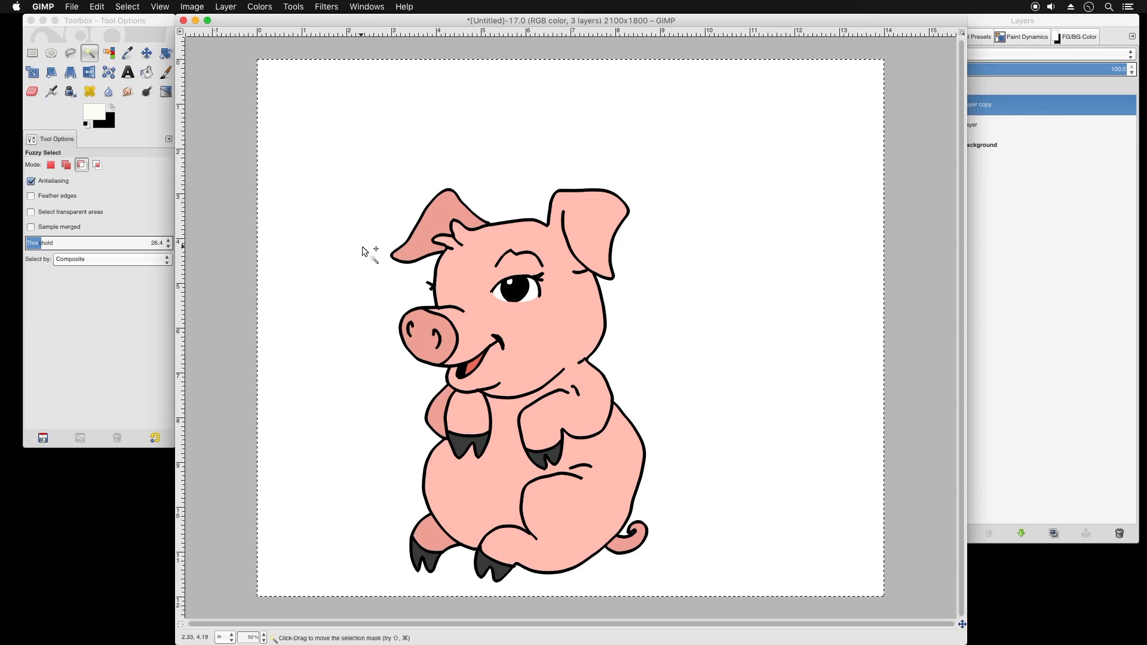
key("shift")
key("super")
key("shift")
left_click(988, 125)
left_click(973, 107)
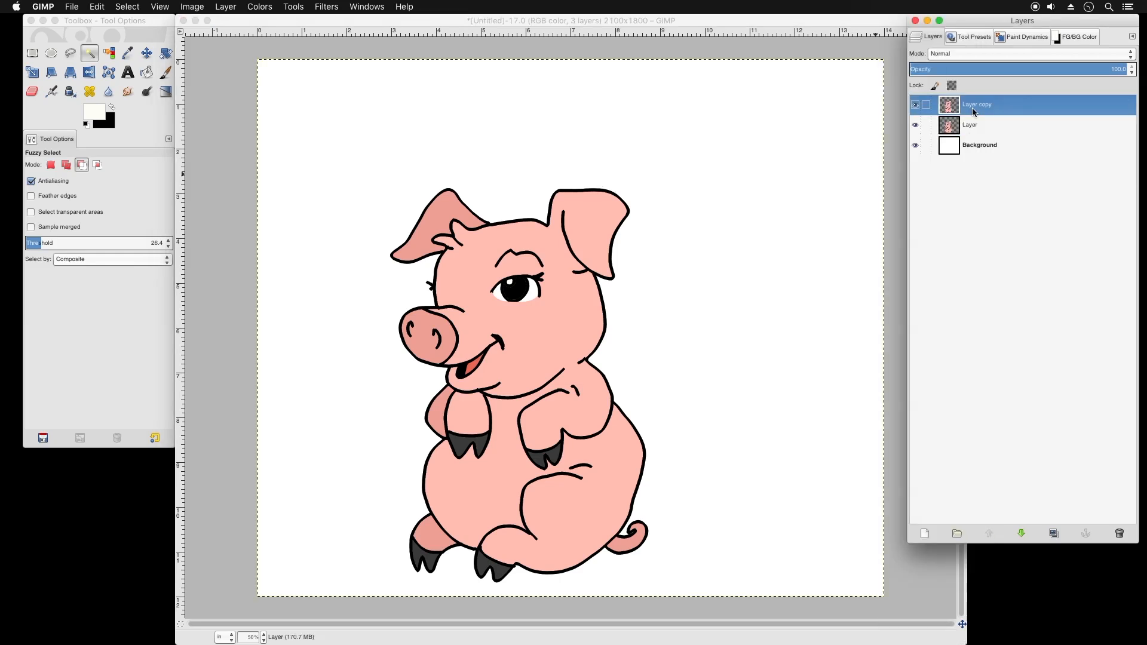
left_click(621, 325)
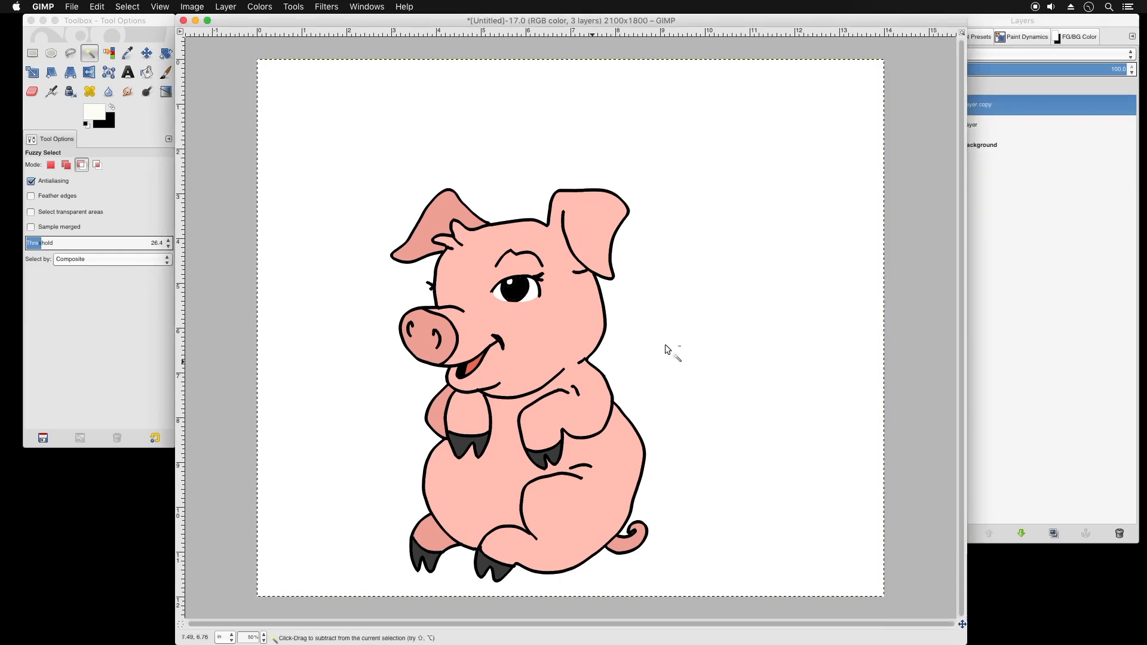
Select the pig's painted area with Select by Color and hide the Background layer.
left_click(108, 54)
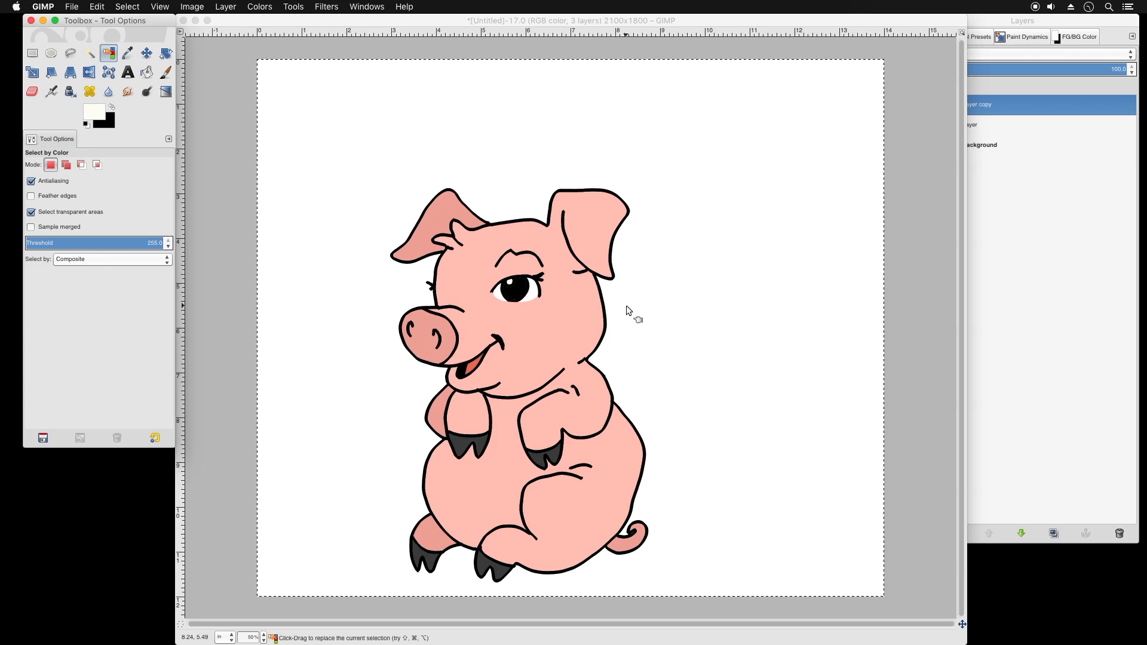
left_click(586, 320)
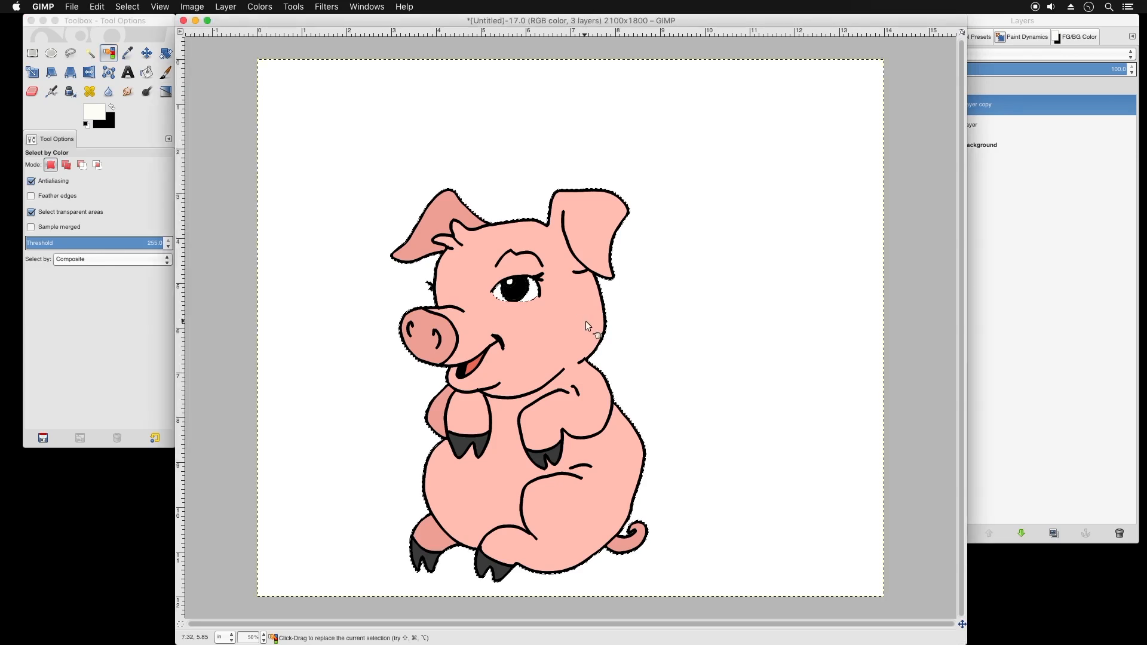
left_click(1010, 133)
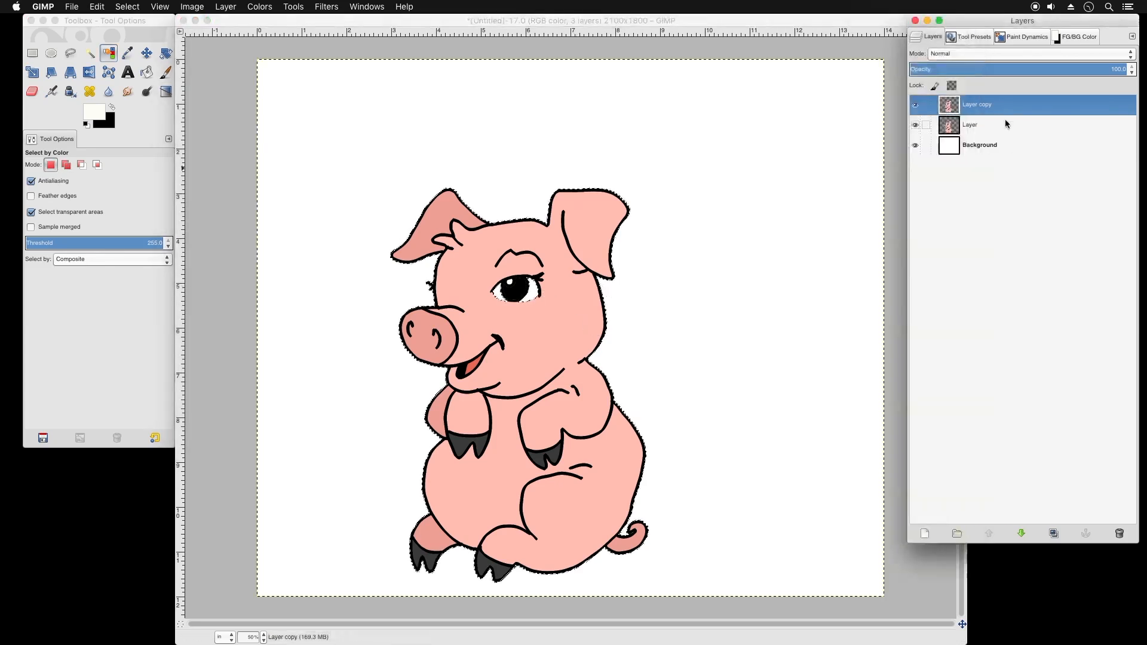
left_click(1005, 123)
left_click(915, 145)
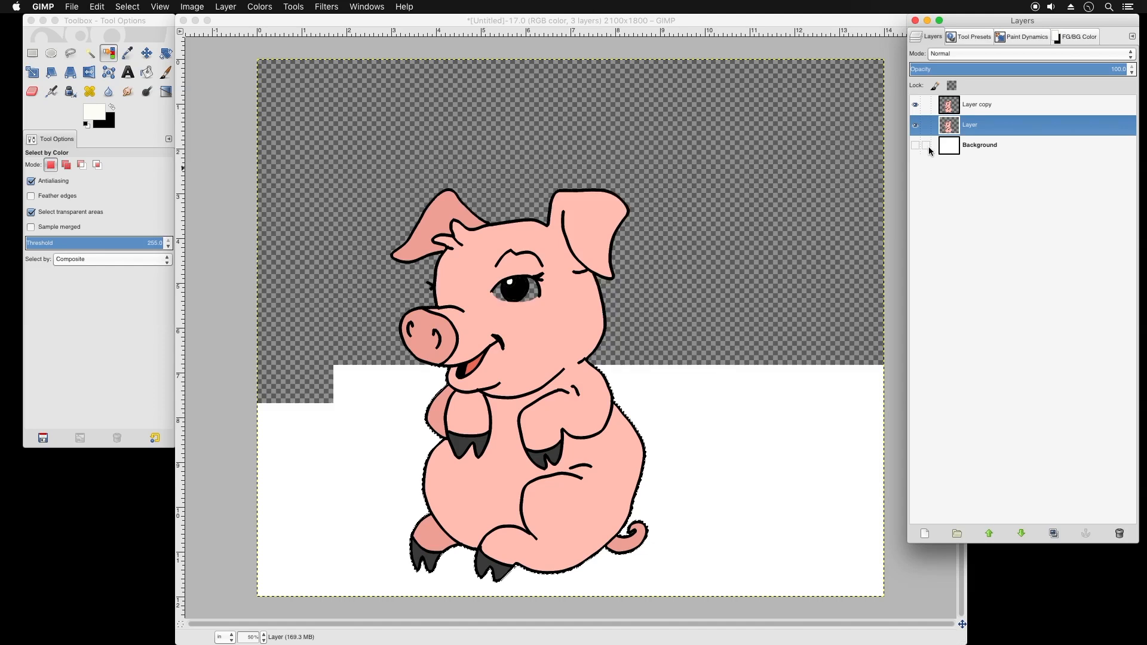
Clear the selection and fill the transparent areas of the eye with white on the layer copy.
left_click(977, 102)
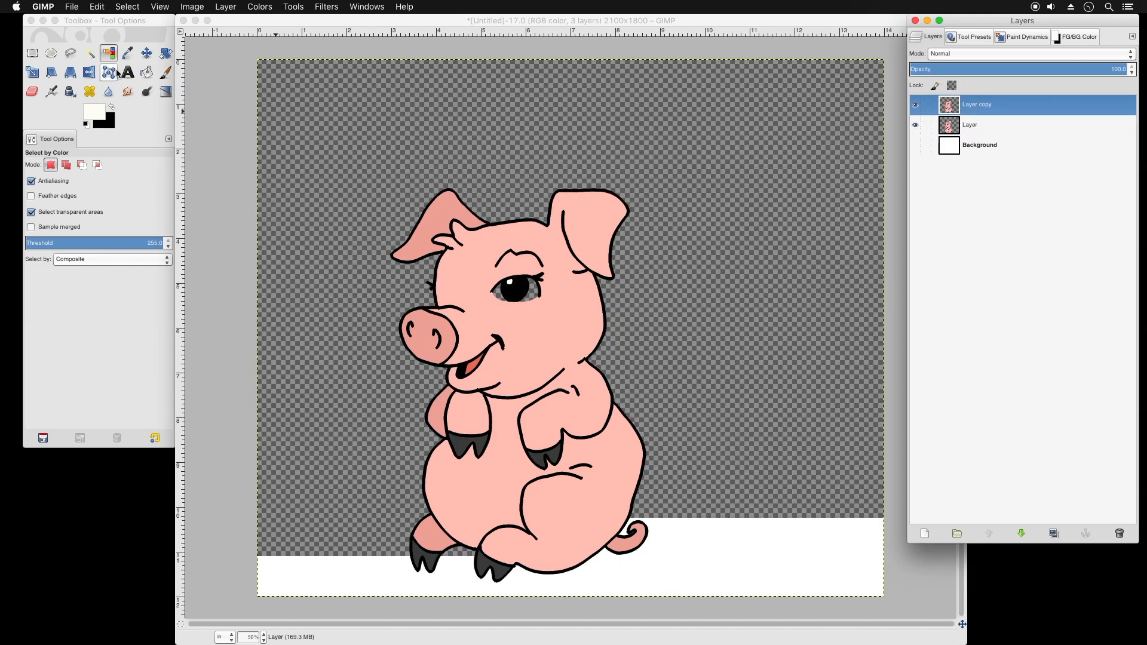
left_click(126, 5)
left_click(133, 31)
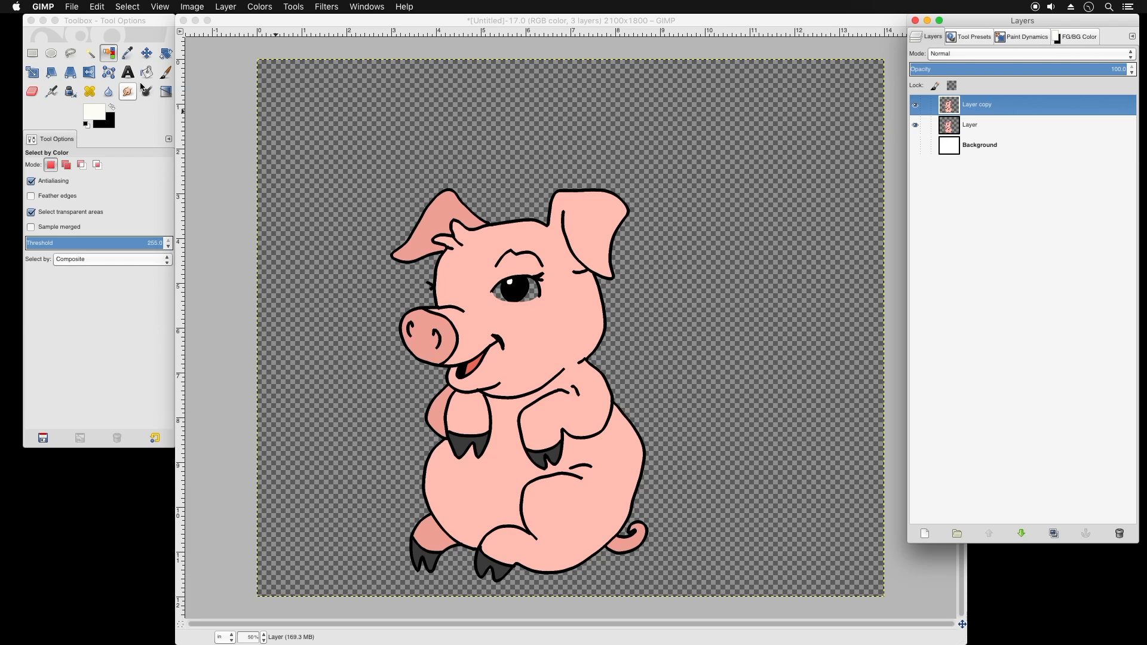
left_click(147, 73)
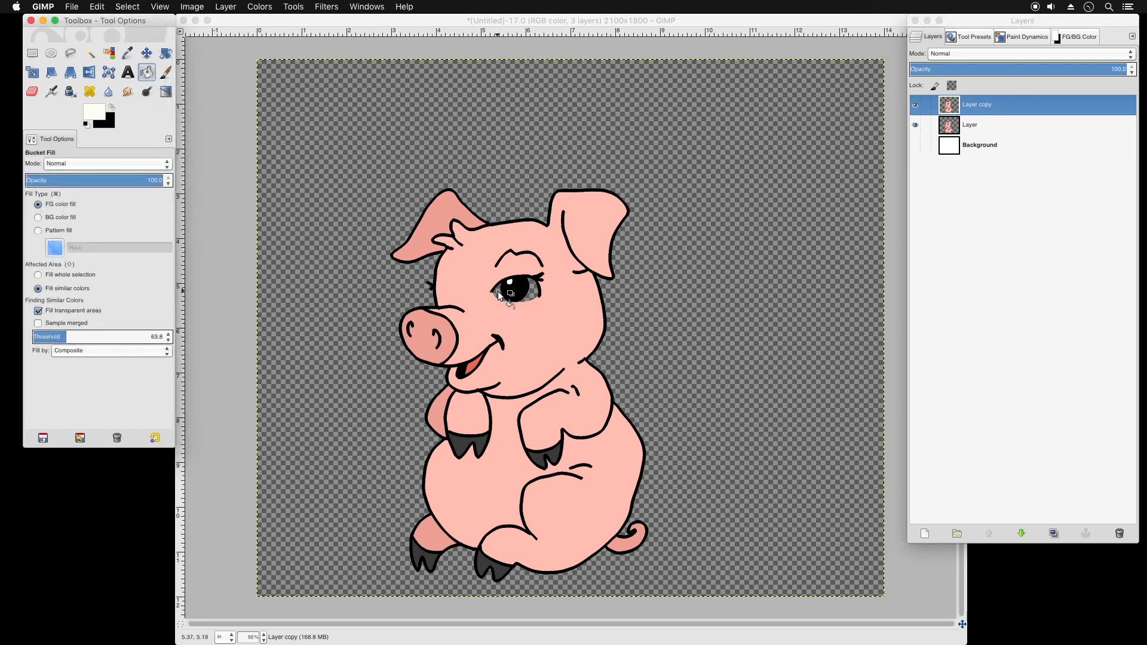
left_click(531, 296)
left_click(530, 295)
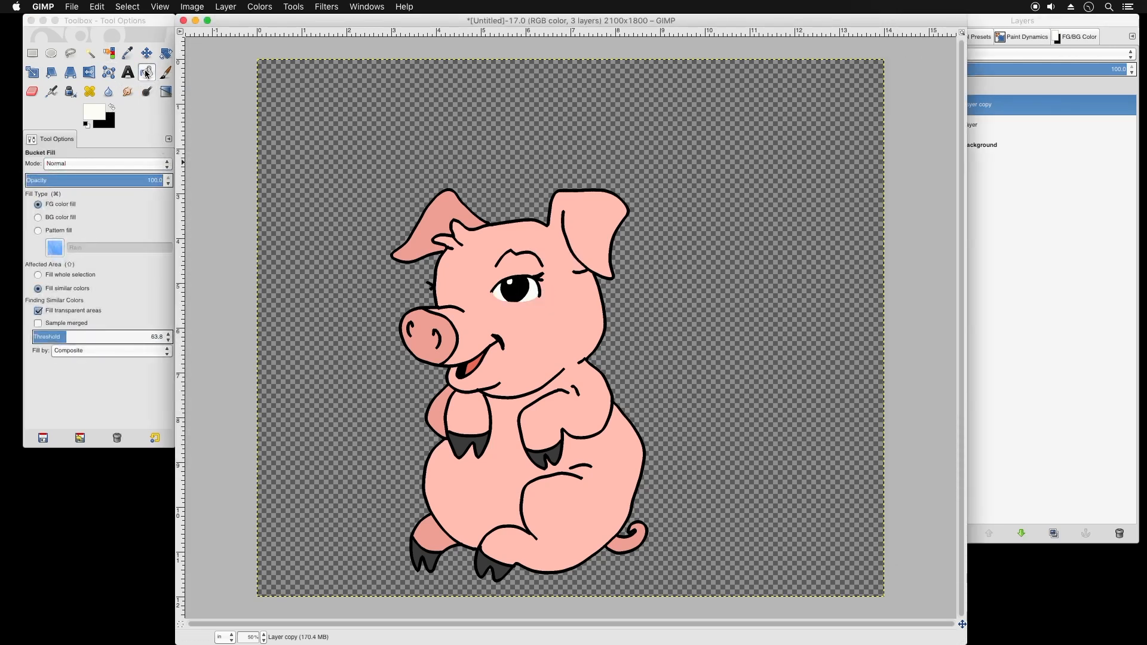
Select along the pig's outer outline with Select by Color on the layer copy and invert the selection.
left_click(109, 54)
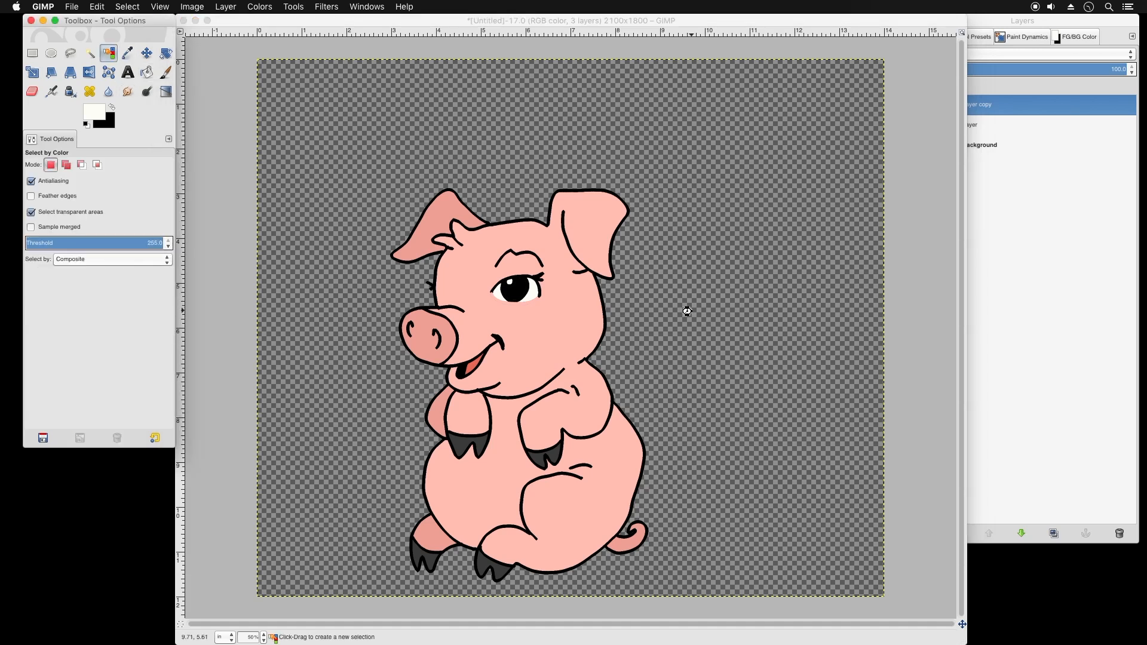
left_click(692, 311)
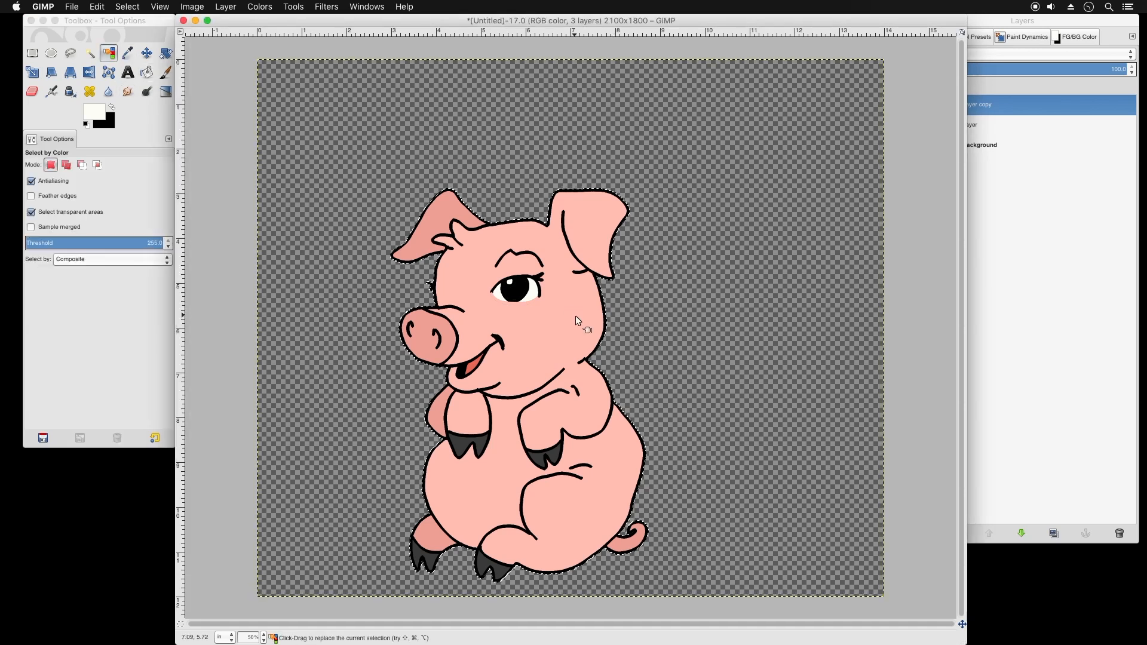
left_click(996, 98)
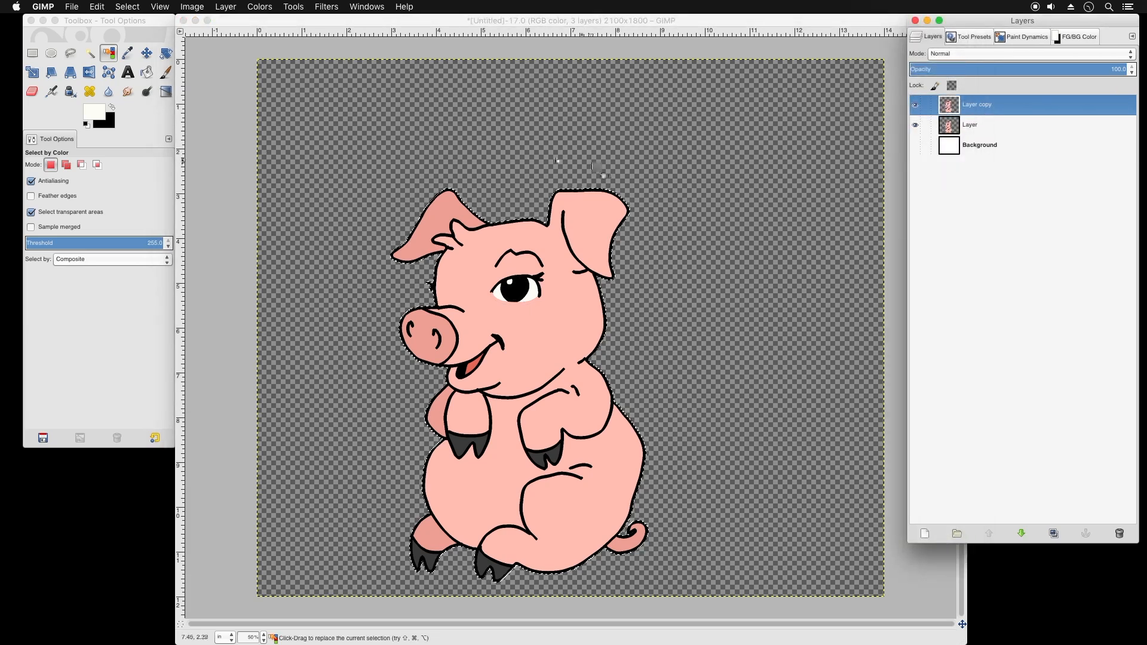
left_click(198, 7)
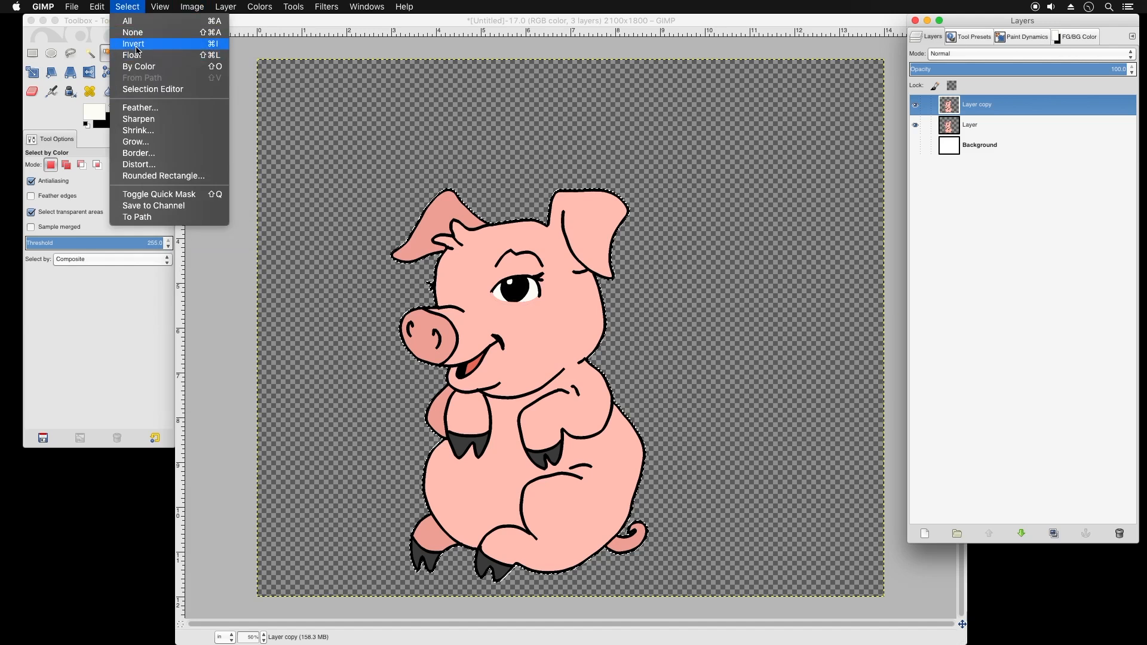
left_click(138, 45)
Switch to the Paintbrush with black as the foreground color and a brush size of 98.94.
left_click(165, 72)
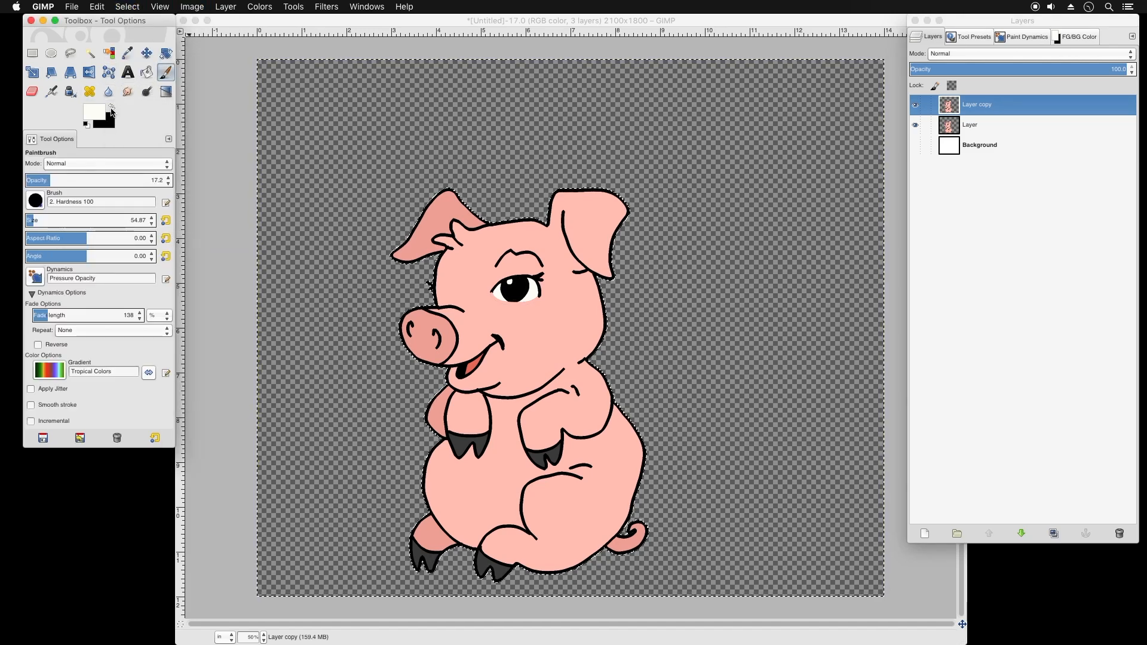
left_click(112, 109)
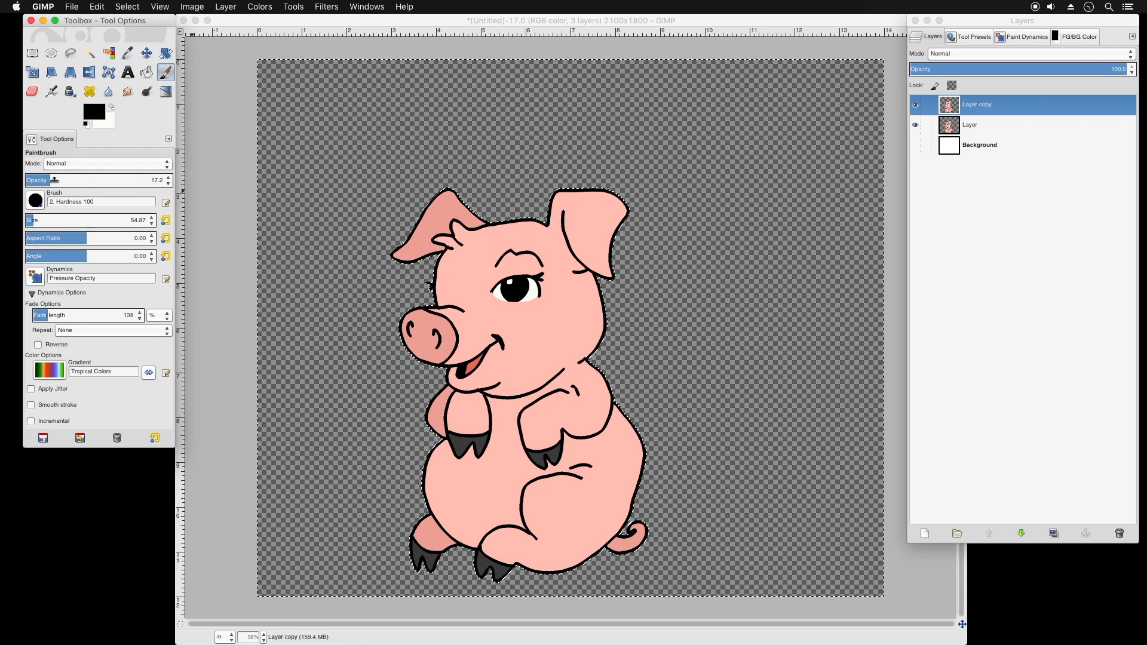
left_click(40, 220)
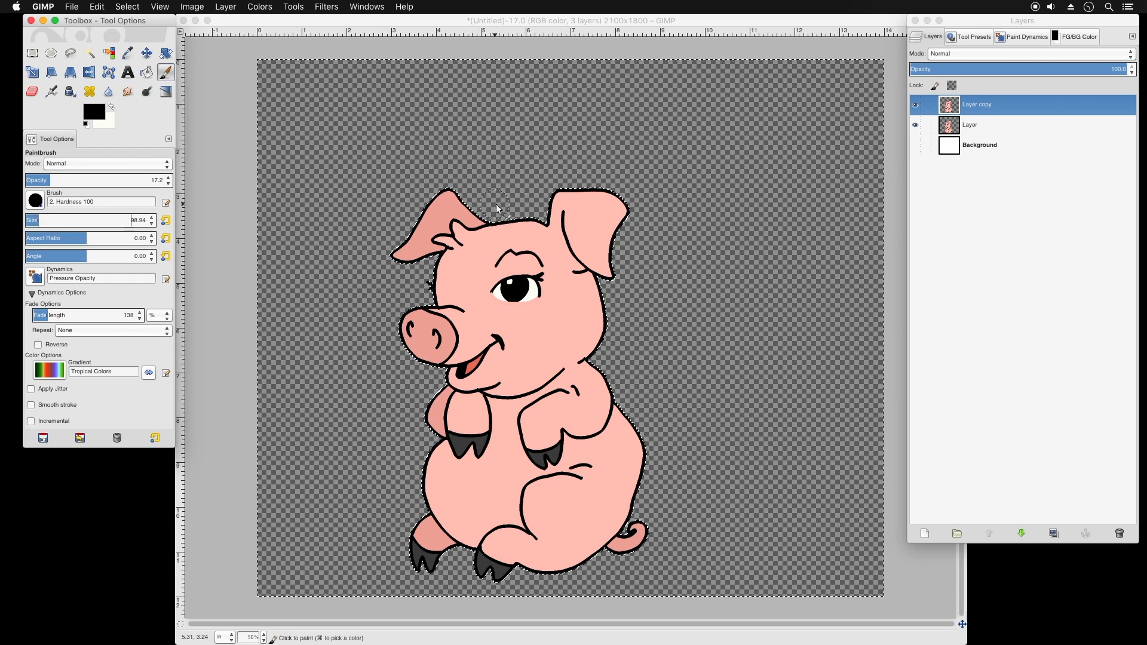
Undo a test stroke painted between the ears and invert the selection so it covers the pig.
left_click(499, 219)
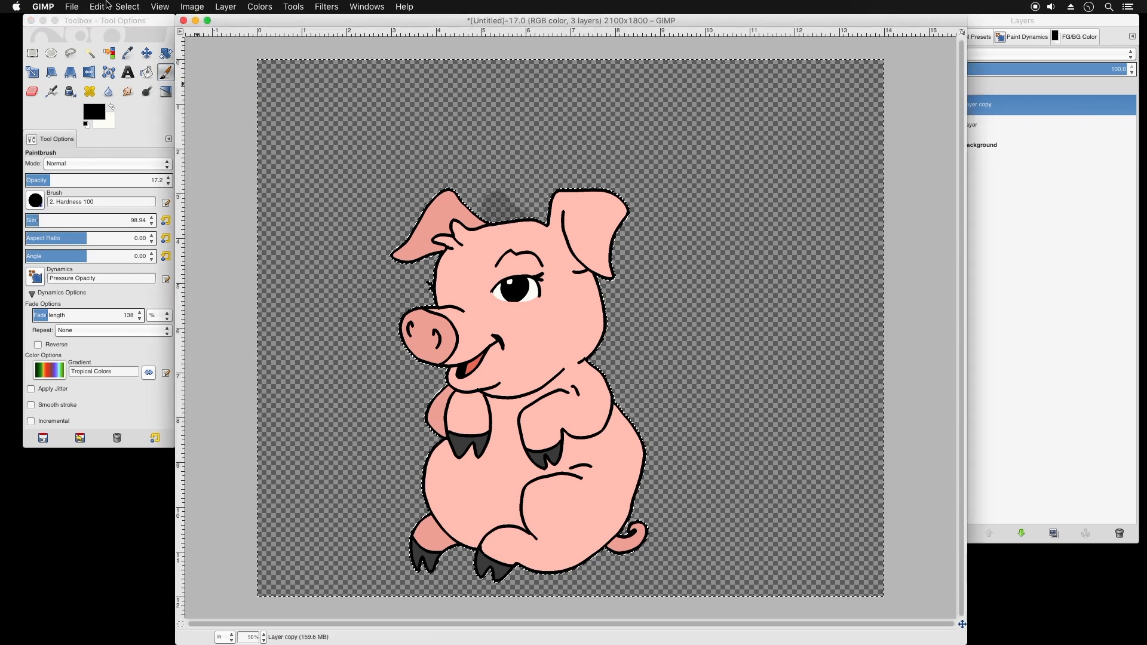
left_click(97, 7)
left_click(128, 21)
left_click(127, 6)
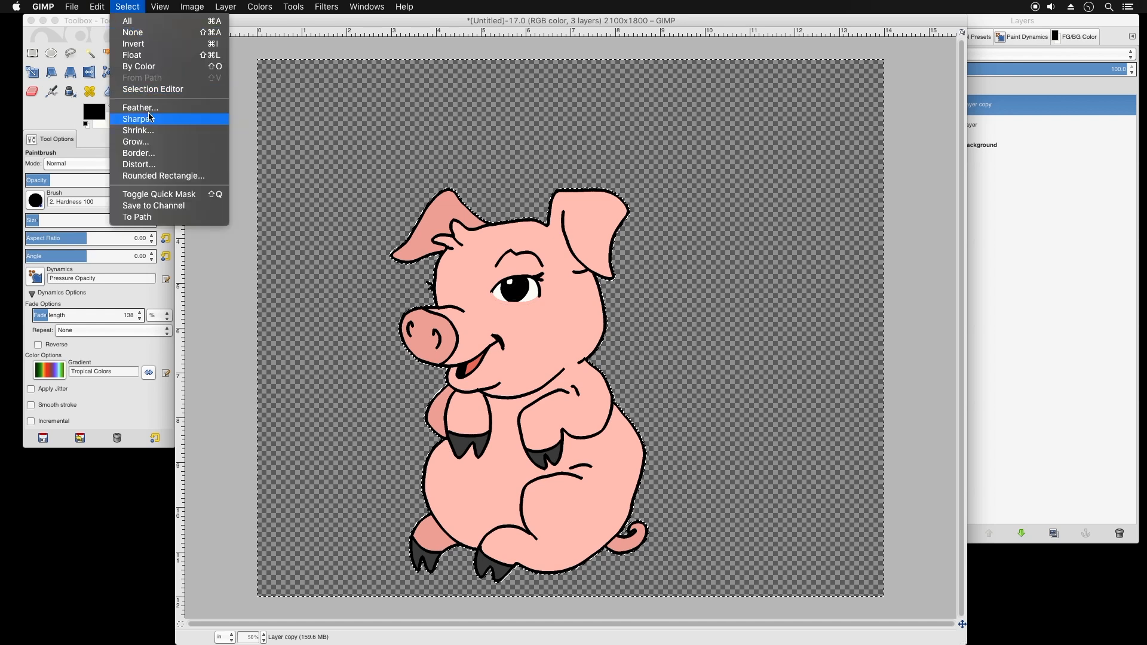
left_click(152, 44)
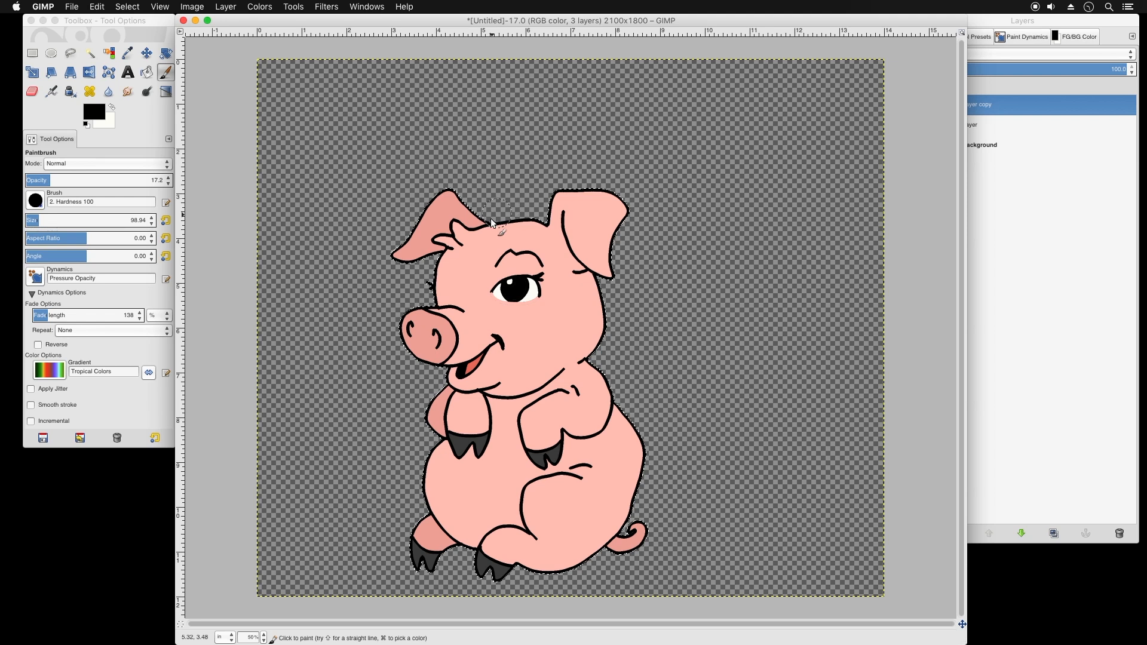
Paint translucent black shading along the right side of the head, ear, arm, body and tail, and over the far ear.
mouse_move(483, 196)
left_mouse_down()
mouse_move(553, 257)
mouse_move(559, 341)
mouse_move(537, 391)
mouse_move(518, 400)
mouse_move(549, 379)
mouse_move(570, 387)
mouse_move(581, 422)
mouse_move(558, 465)
mouse_move(582, 466)
mouse_move(592, 495)
mouse_move(579, 539)
mouse_move(514, 576)
mouse_move(626, 548)
mouse_move(648, 512)
mouse_move(602, 555)
mouse_move(599, 526)
mouse_move(587, 551)
mouse_move(611, 507)
mouse_move(591, 444)
mouse_move(617, 433)
mouse_move(617, 491)
mouse_move(618, 414)
mouse_move(634, 431)
mouse_move(643, 478)
left_mouse_up()
mouse_move(595, 398)
left_mouse_down()
mouse_move(576, 364)
mouse_move(578, 286)
mouse_move(550, 197)
mouse_move(588, 269)
mouse_move(583, 259)
mouse_move(624, 278)
mouse_move(587, 277)
mouse_move(605, 311)
mouse_move(596, 364)
left_mouse_up()
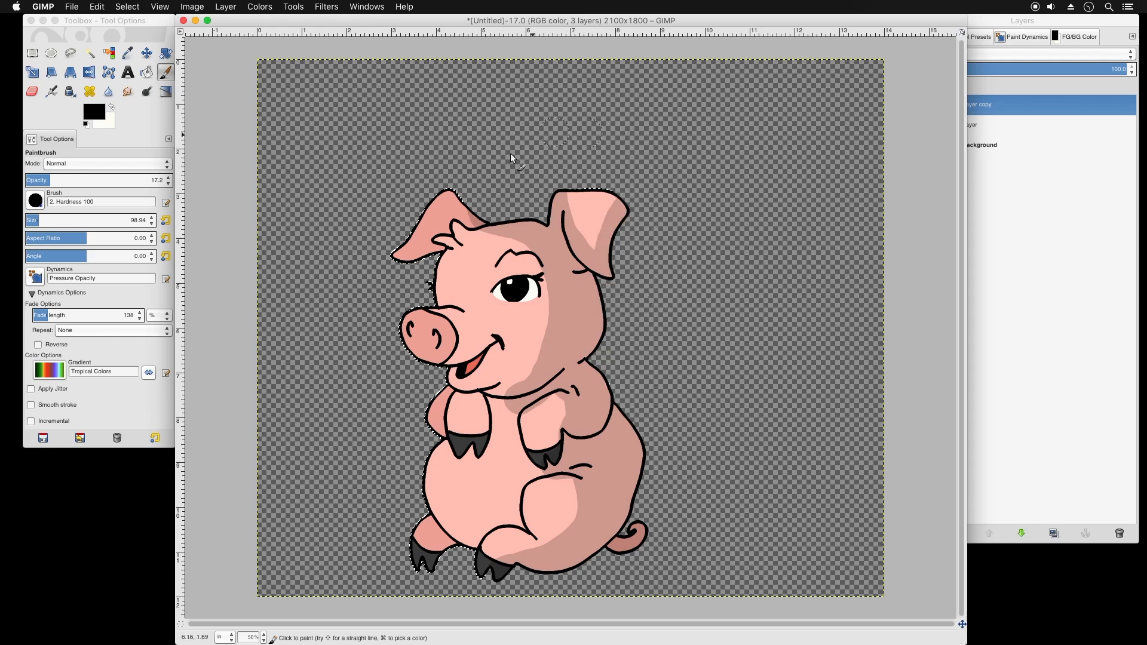
mouse_move(480, 212)
left_mouse_down()
mouse_move(475, 221)
mouse_move(452, 207)
mouse_move(426, 254)
mouse_move(400, 263)
mouse_move(434, 257)
mouse_move(444, 196)
left_mouse_up()
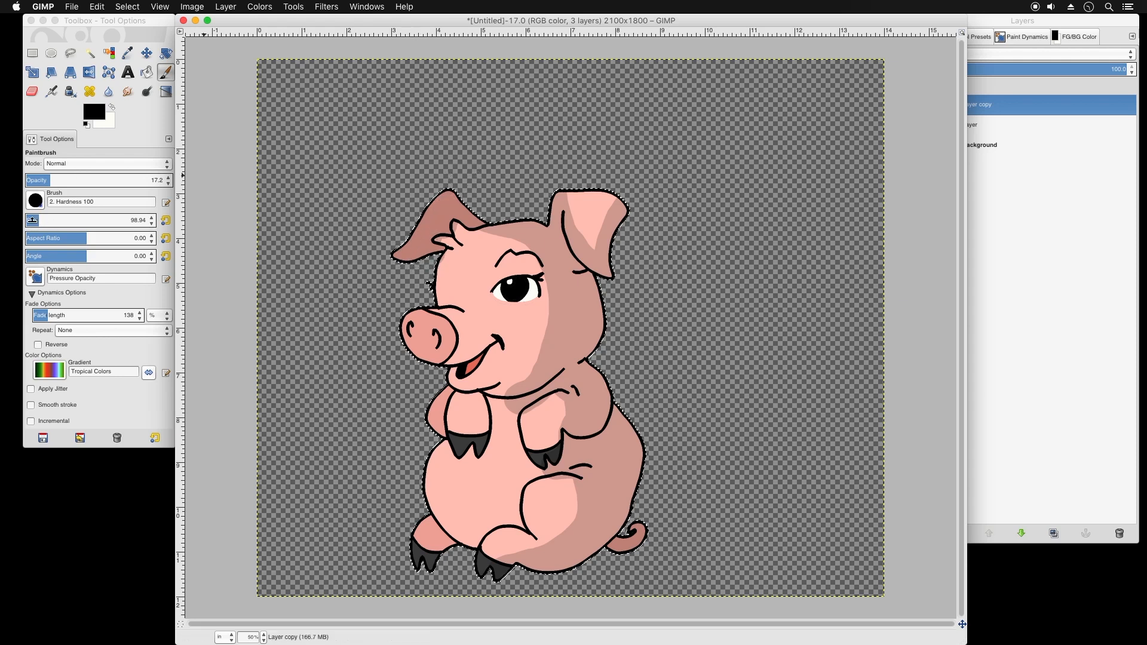
Set the brush size to 45.07 and shade the snout, mouth, chin, around the front legs and the far hind leg.
left_click(31, 220)
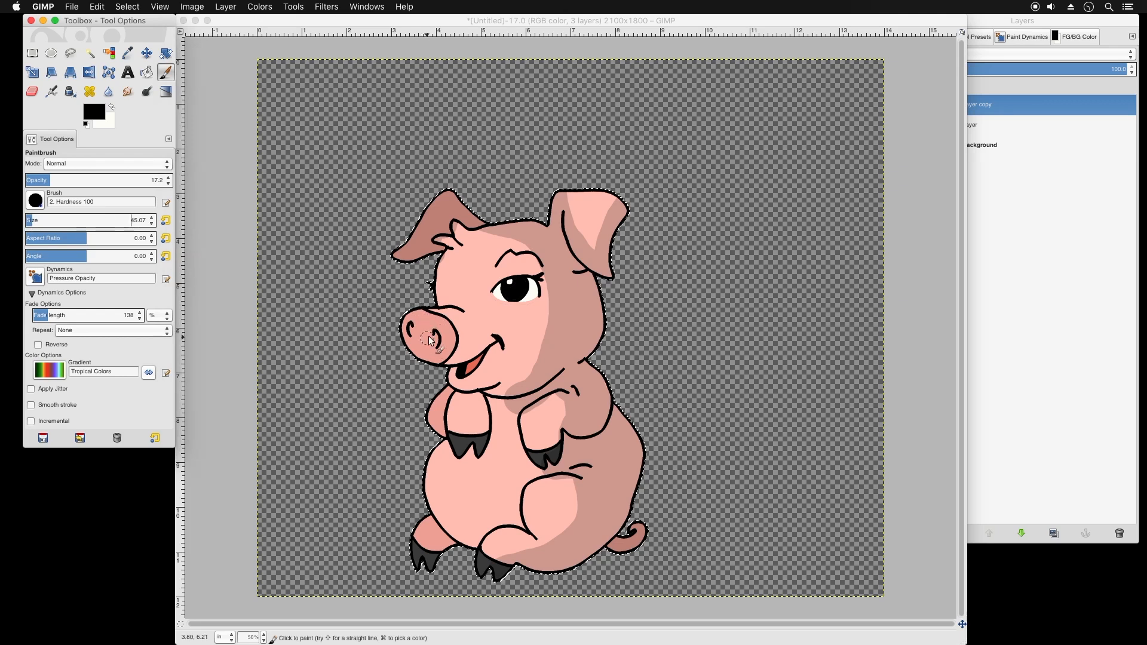
left_click_drag(436, 347, 435, 339)
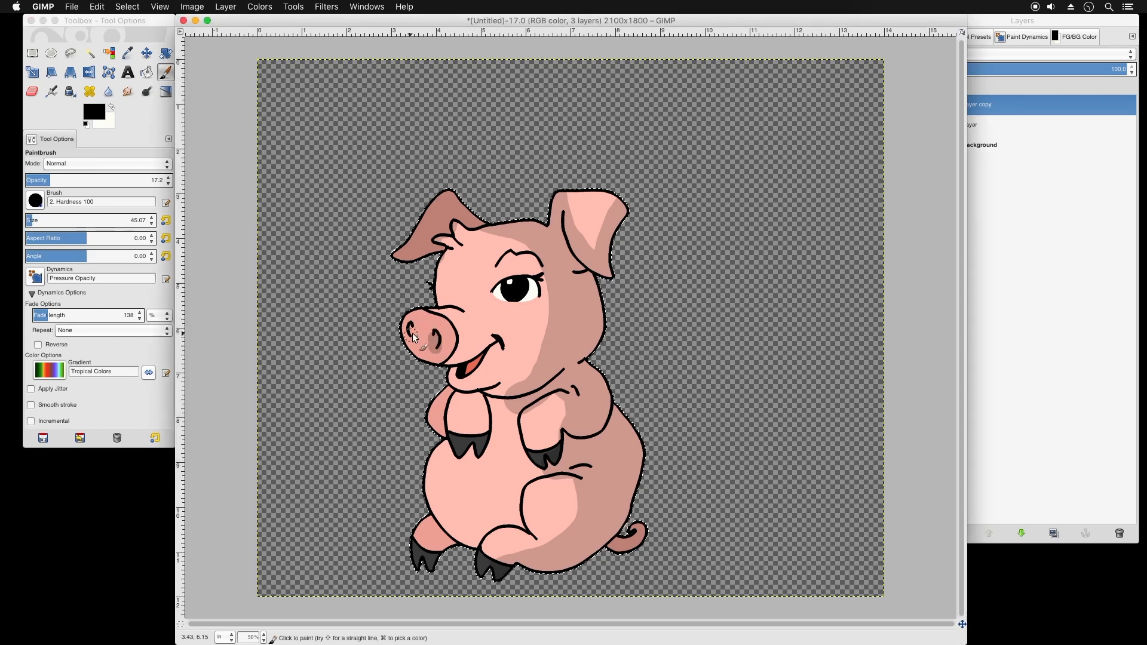
mouse_move(471, 375)
left_mouse_down()
mouse_move(445, 380)
mouse_move(495, 357)
left_mouse_up()
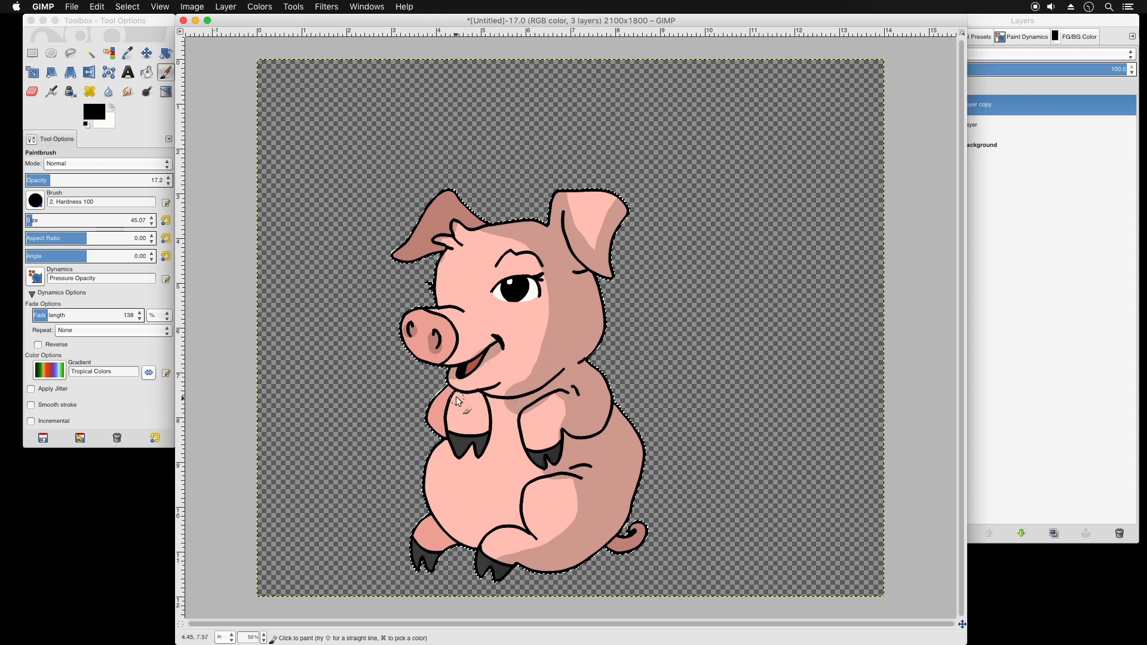
mouse_move(444, 393)
left_mouse_down()
mouse_move(495, 391)
mouse_move(482, 398)
mouse_move(495, 422)
mouse_move(476, 451)
left_mouse_up()
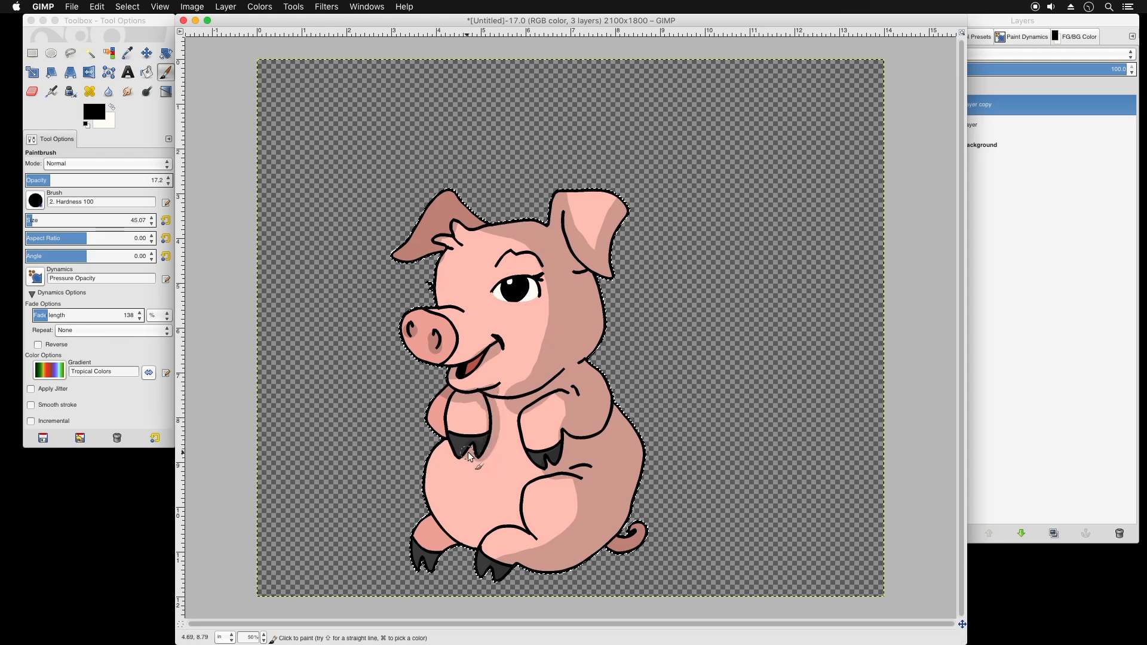
left_click_drag(443, 417, 454, 443)
mouse_move(424, 514)
left_mouse_down()
mouse_move(448, 544)
mouse_move(435, 528)
left_mouse_up()
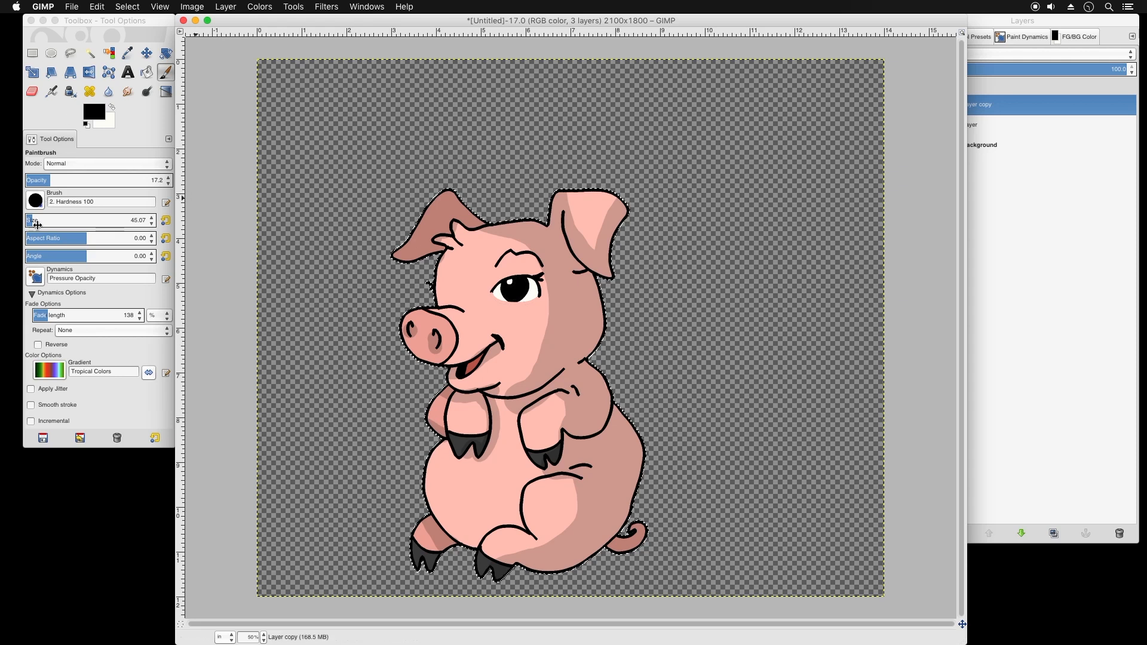
Set the brush size to 20.59 and touch up the black shading on the near hind foot above the hoof.
left_click(28, 219)
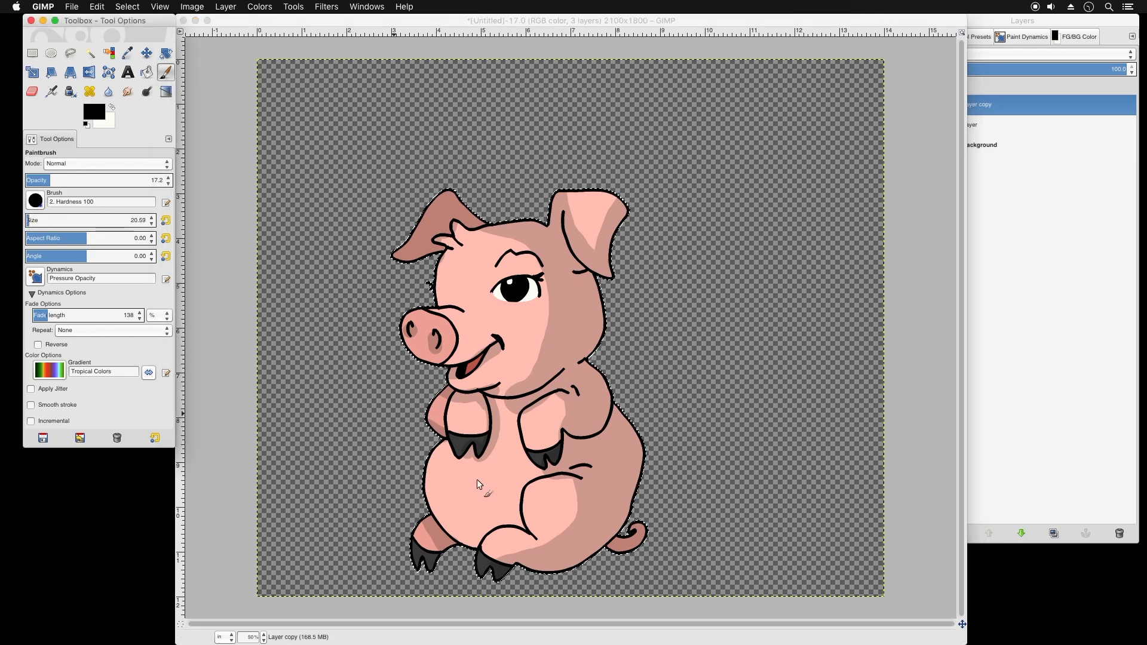
left_click(479, 550)
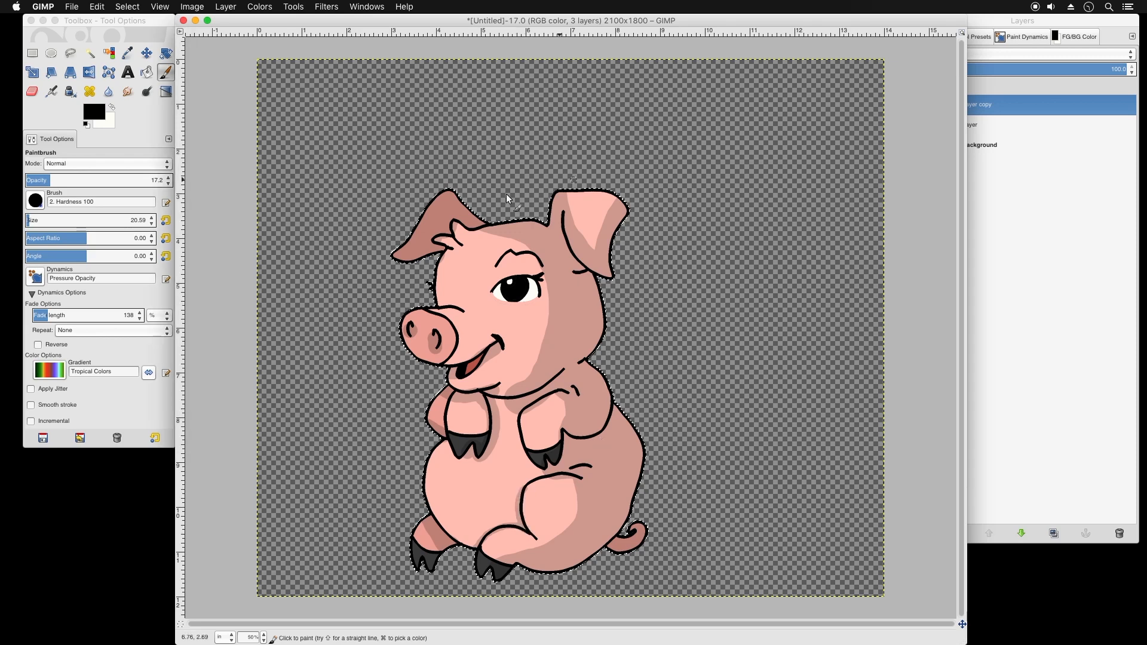
Swap the foreground color to white and set the Paintbrush to opacity 29.3 and size 74.46.
left_click(112, 107)
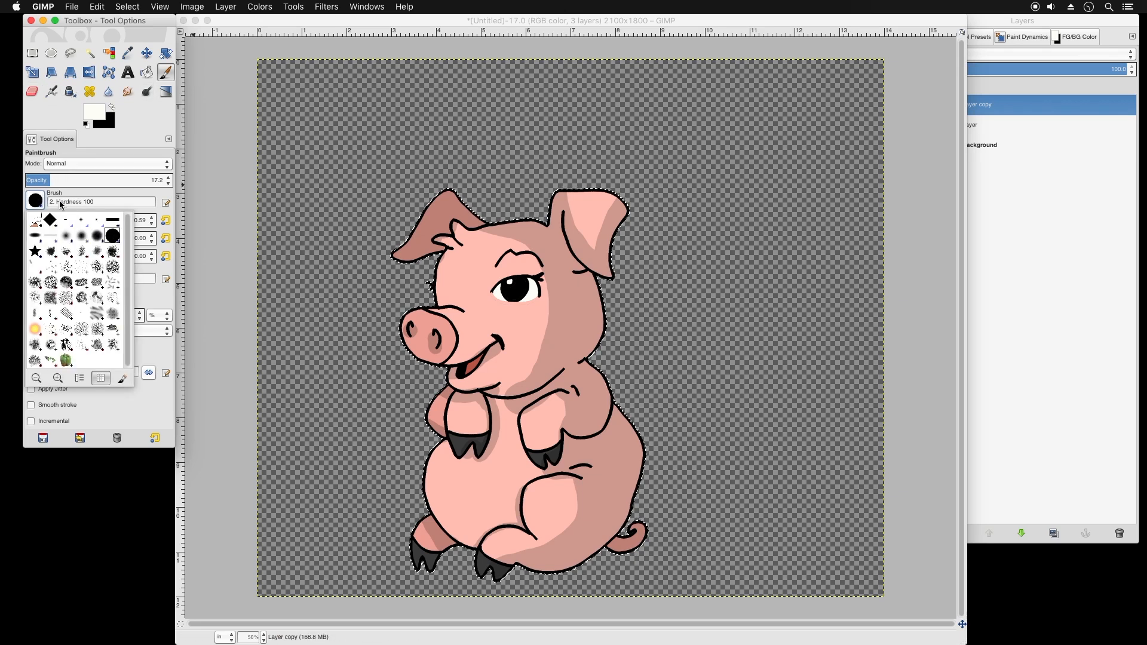
left_click(48, 202)
left_click(31, 220)
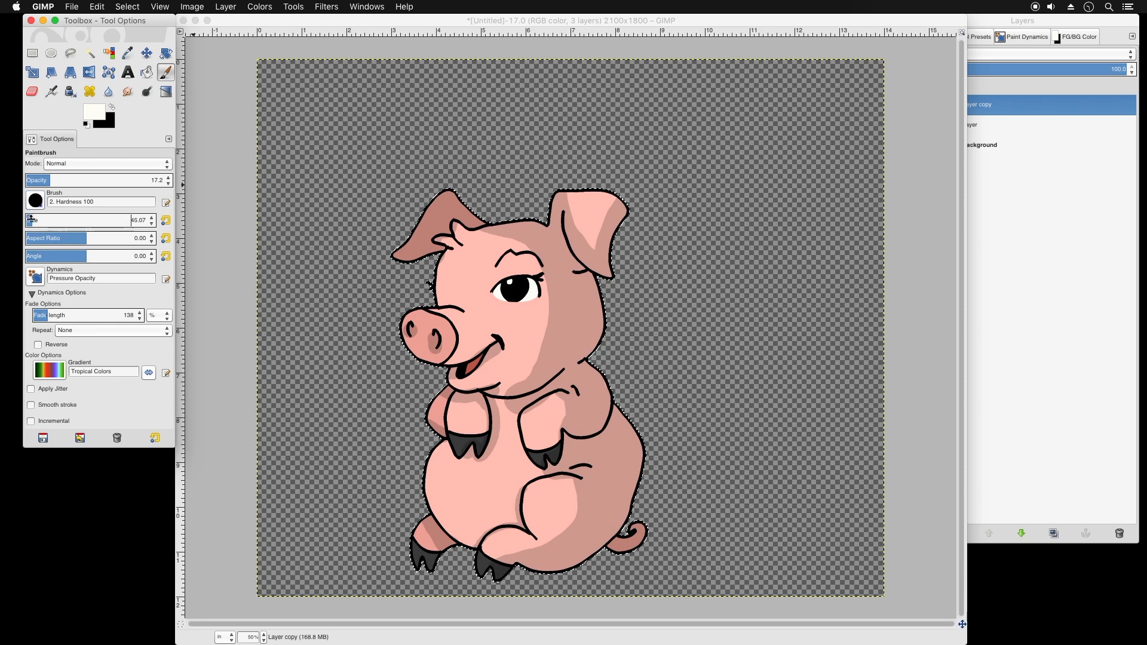
left_click(41, 218)
left_click(67, 180)
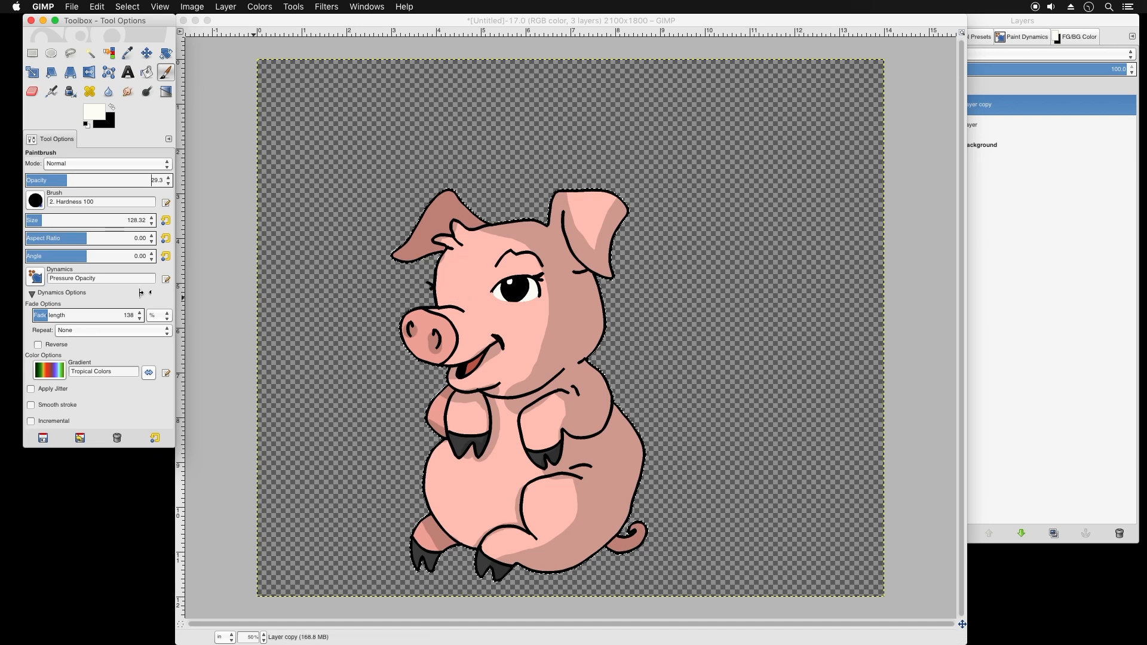
left_click(35, 220)
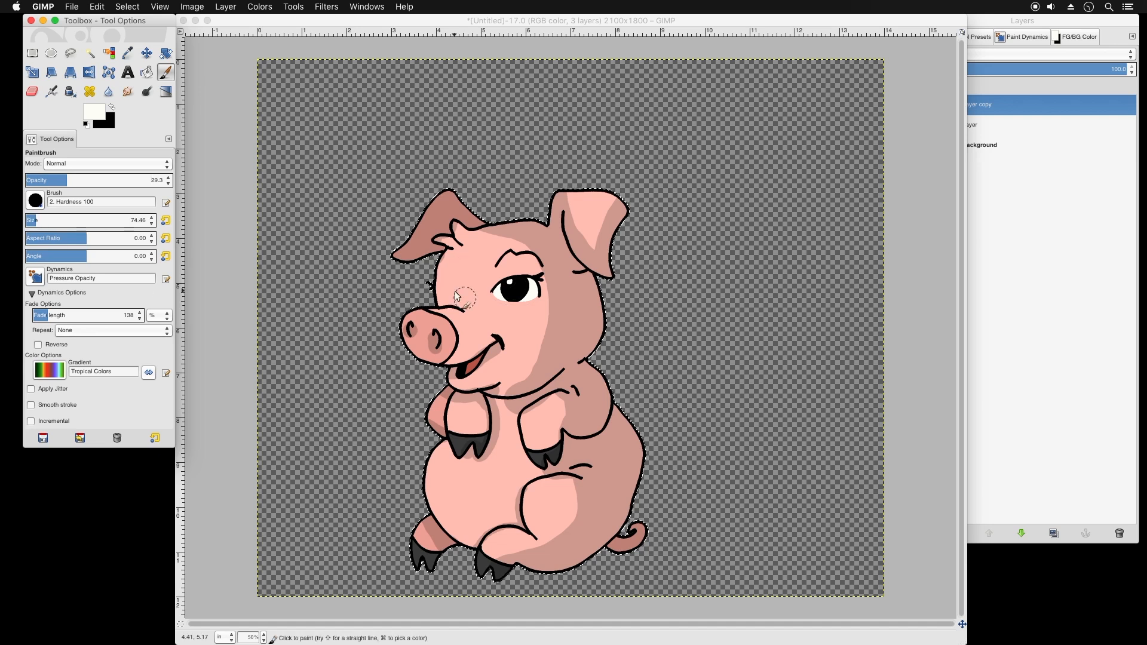
Paint translucent white highlights on the forehead, cheek, belly, both front legs and the near thigh.
mouse_move(467, 261)
left_mouse_down()
mouse_move(459, 267)
mouse_move(475, 266)
left_mouse_up()
left_click_drag(528, 329, 523, 329)
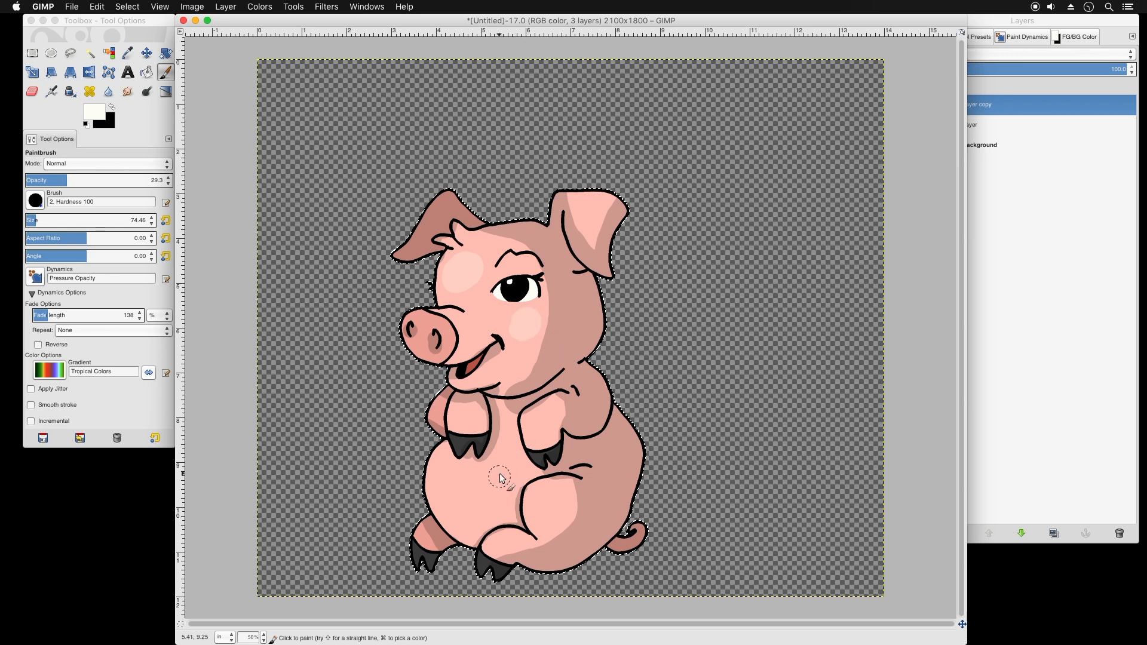
left_click_drag(463, 497, 460, 482)
mouse_move(543, 410)
left_mouse_down()
mouse_move(543, 440)
mouse_move(468, 423)
left_mouse_up()
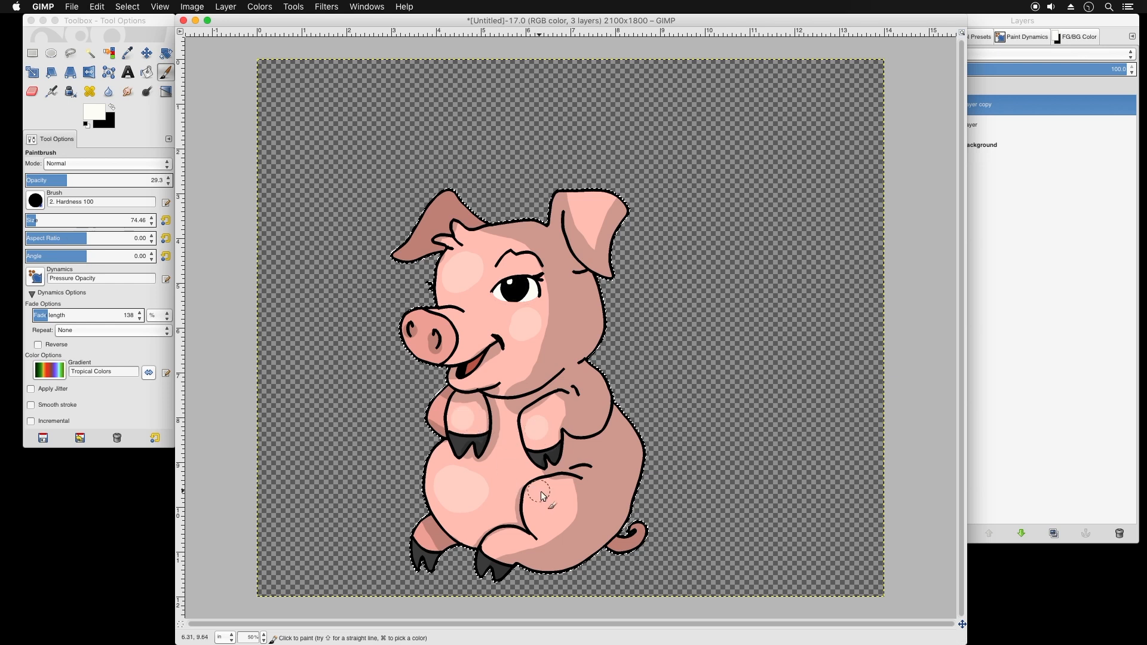
left_click_drag(547, 499, 533, 513)
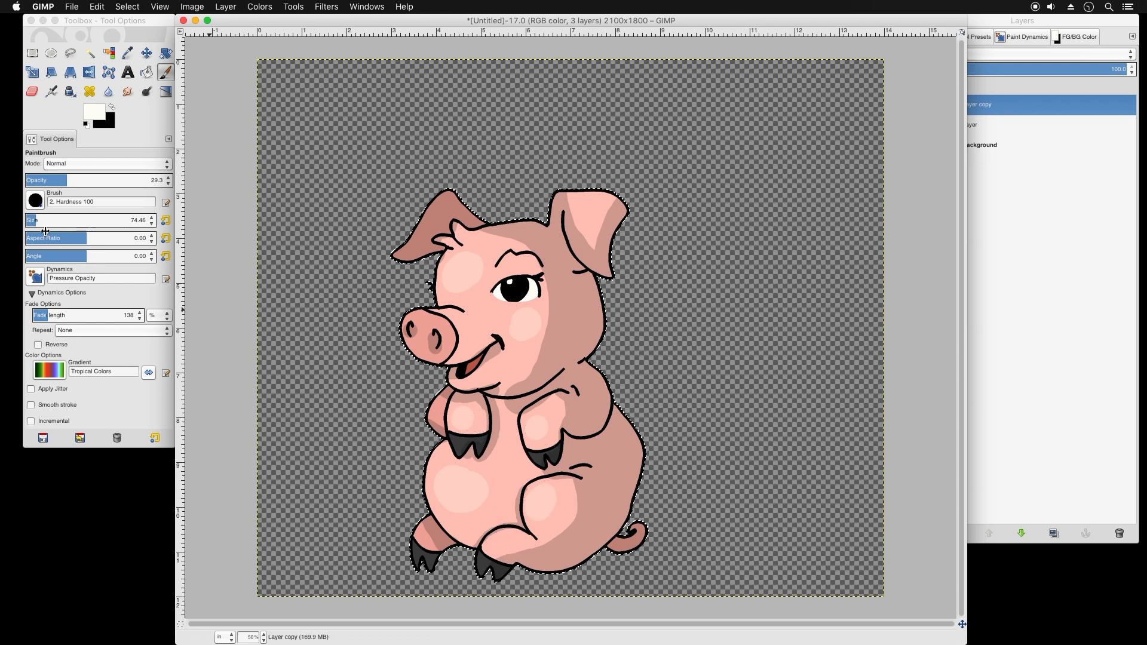
Set the brush size to 40.18 and paint small white highlights on the near hind foot and the near ear.
left_click(75, 220)
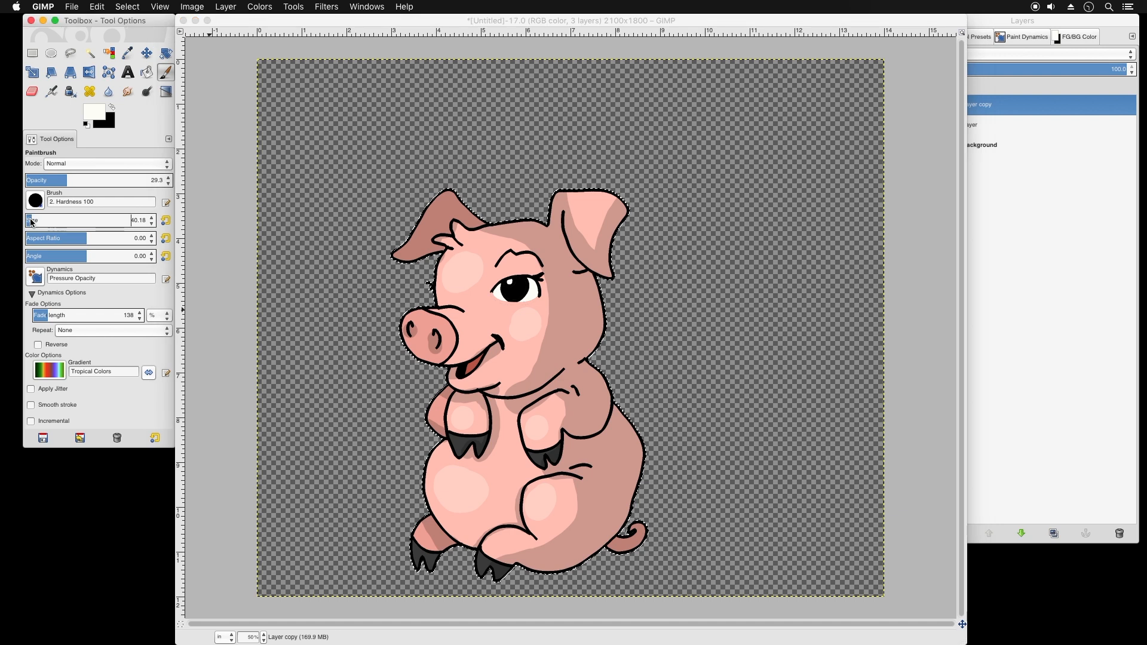
left_click(504, 546)
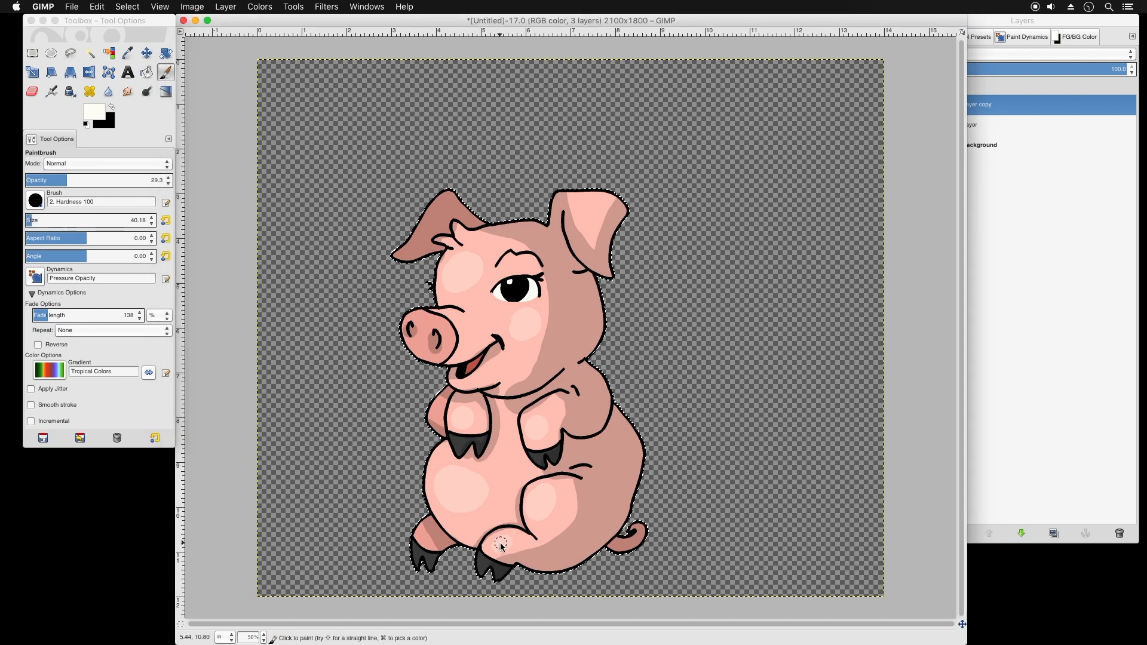
mouse_move(591, 214)
left_mouse_down()
mouse_move(586, 201)
mouse_move(591, 209)
left_mouse_up()
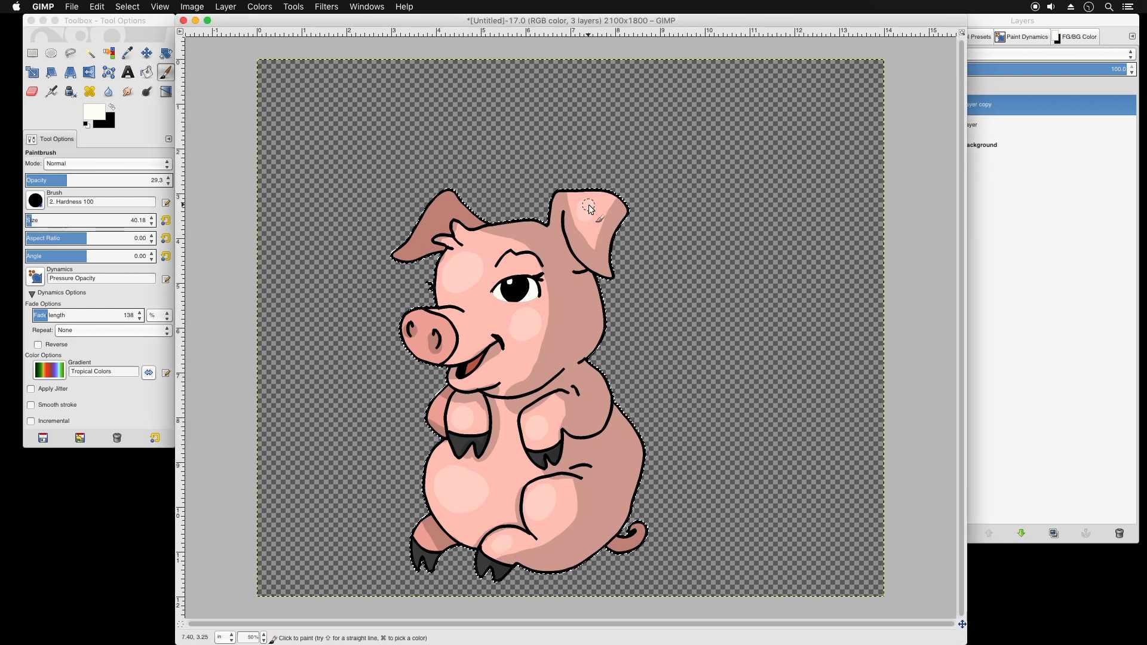